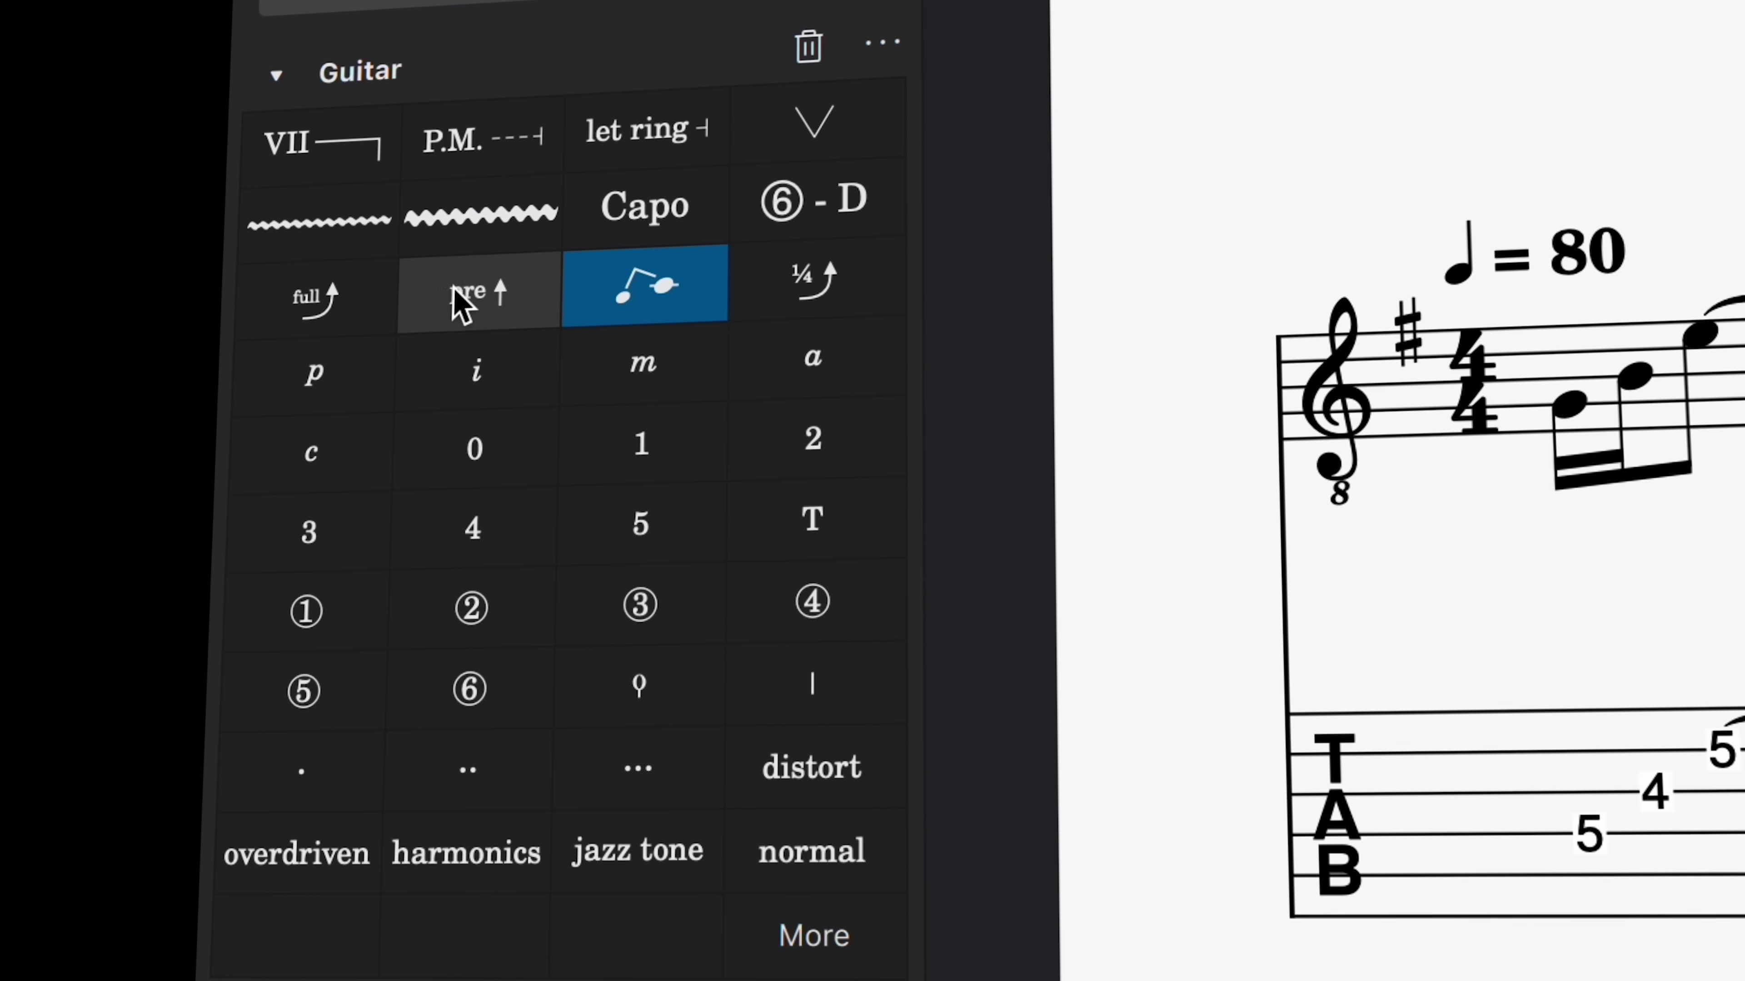
- Try the pre-bend, full bend and slight quarter-tone bend options in the Guitar palette
left_click(442, 301)
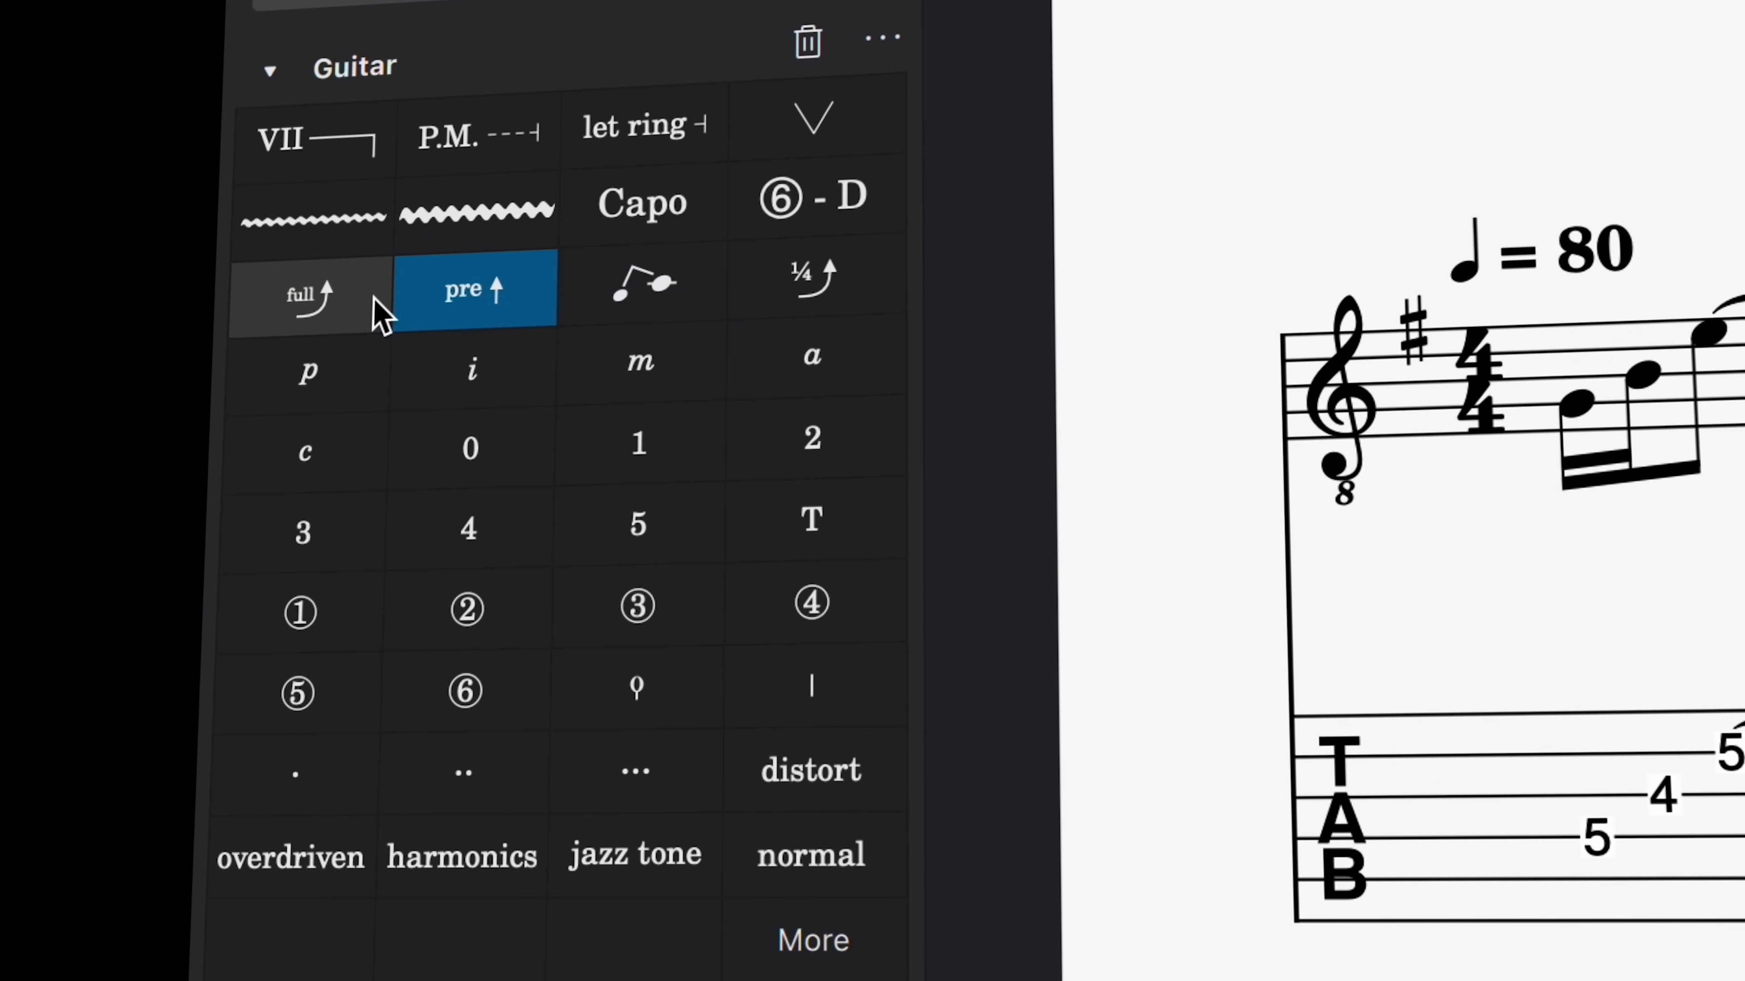
left_click(362, 309)
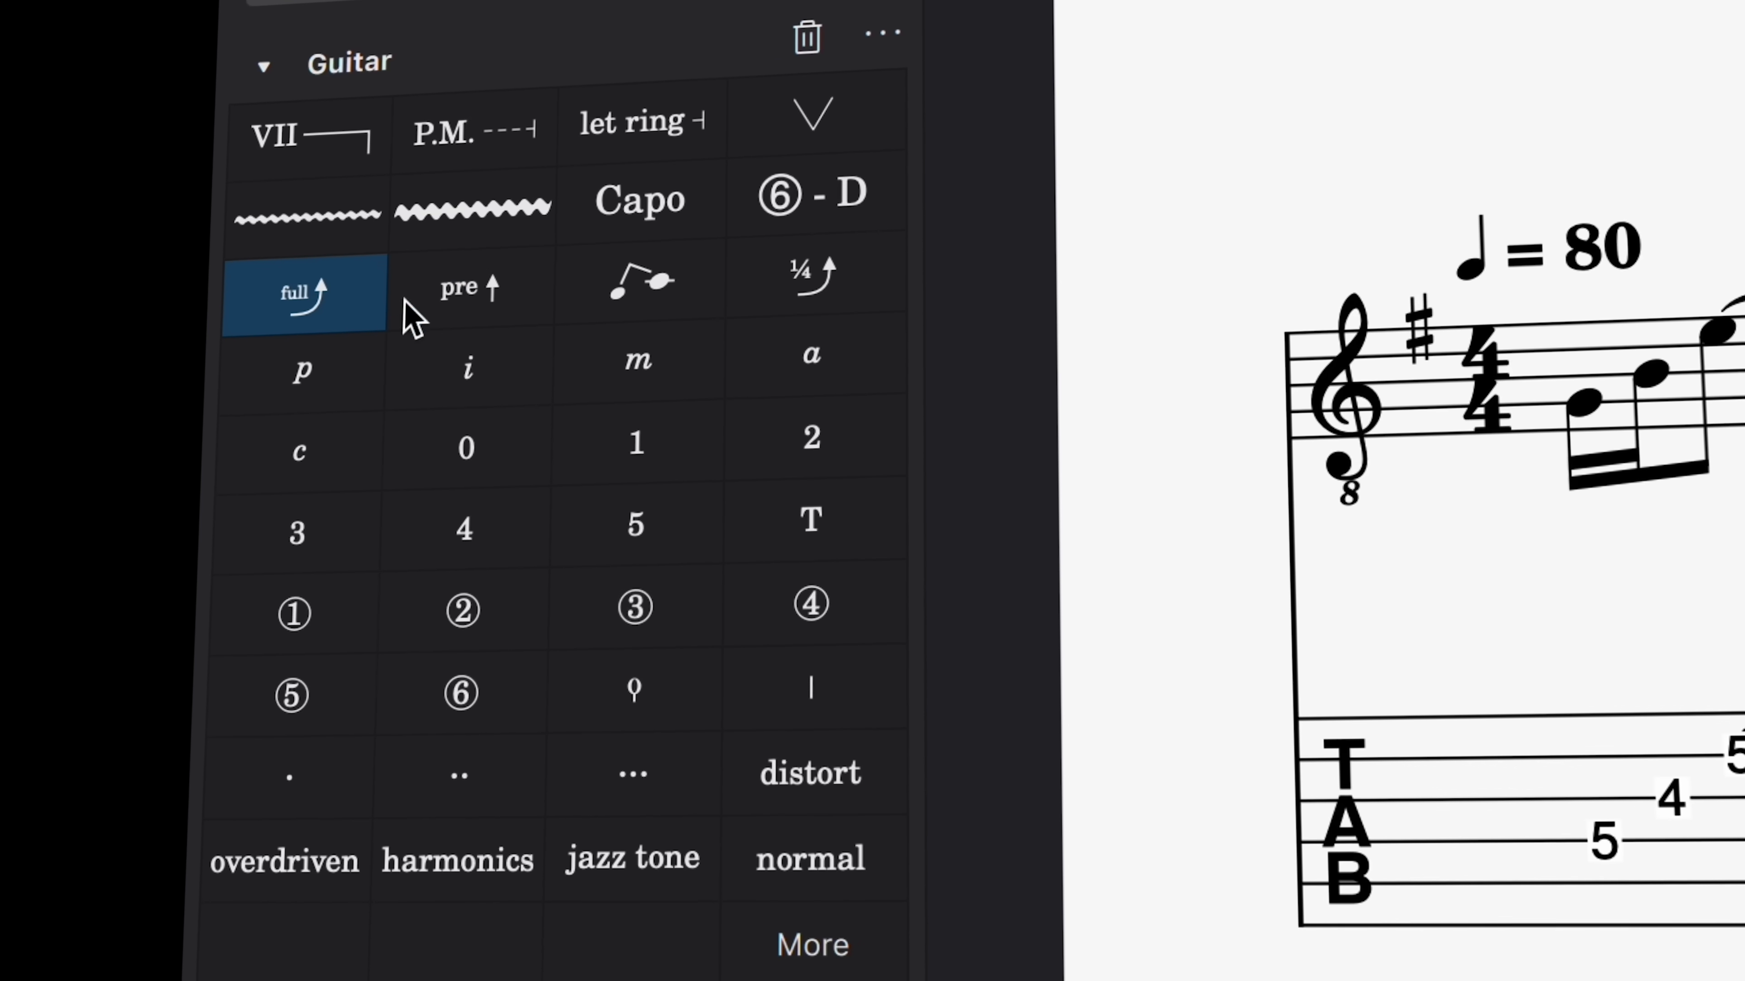
left_click(836, 288)
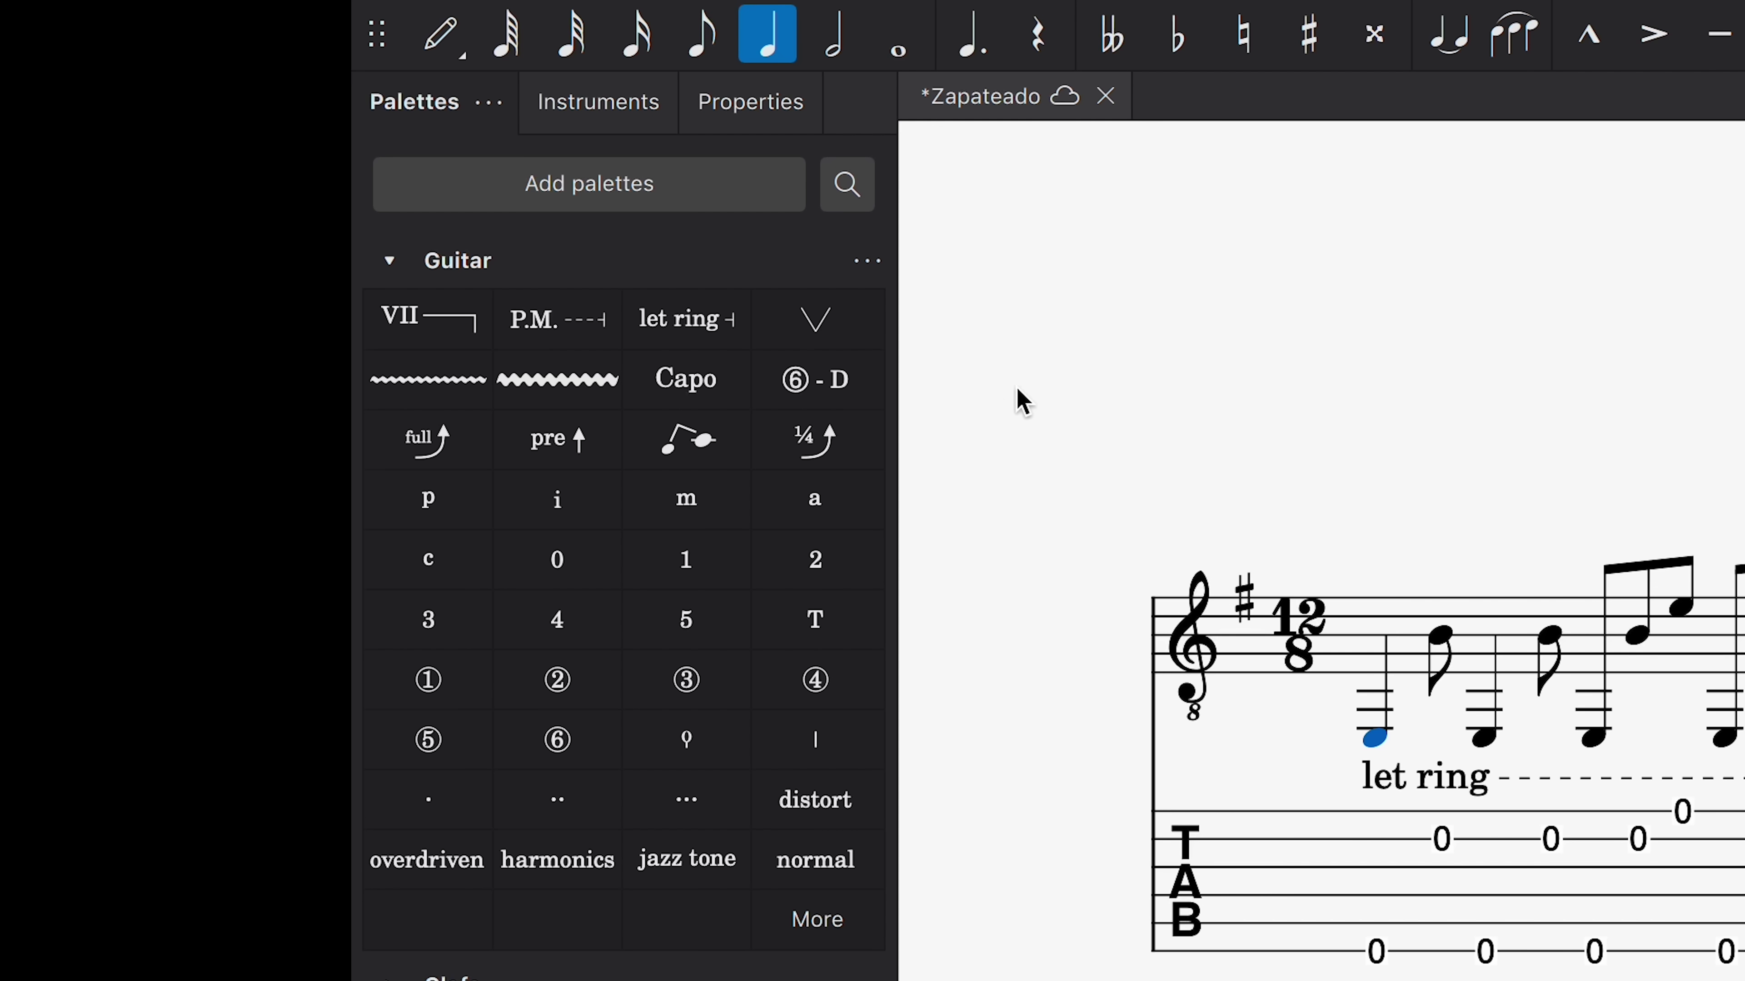
- Add a string tuning marking to the first note using the Tune down 1/2 step preset
left_click_drag(812, 390, 1363, 638)
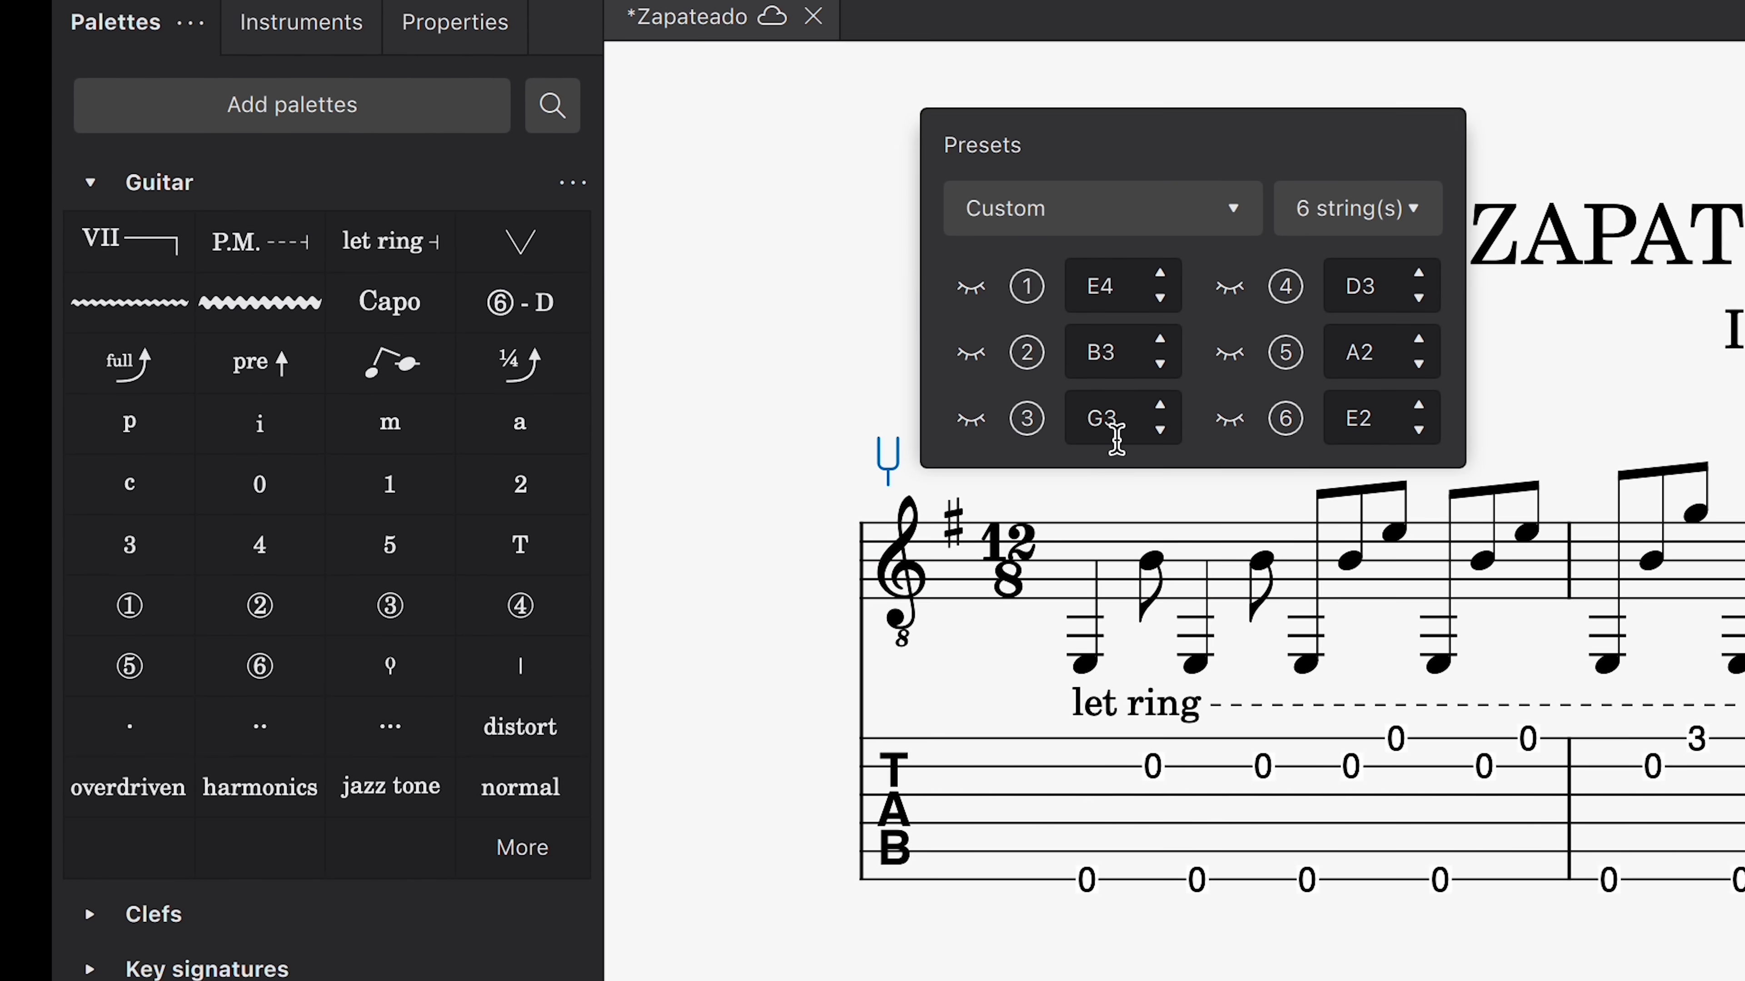
left_click(1188, 218)
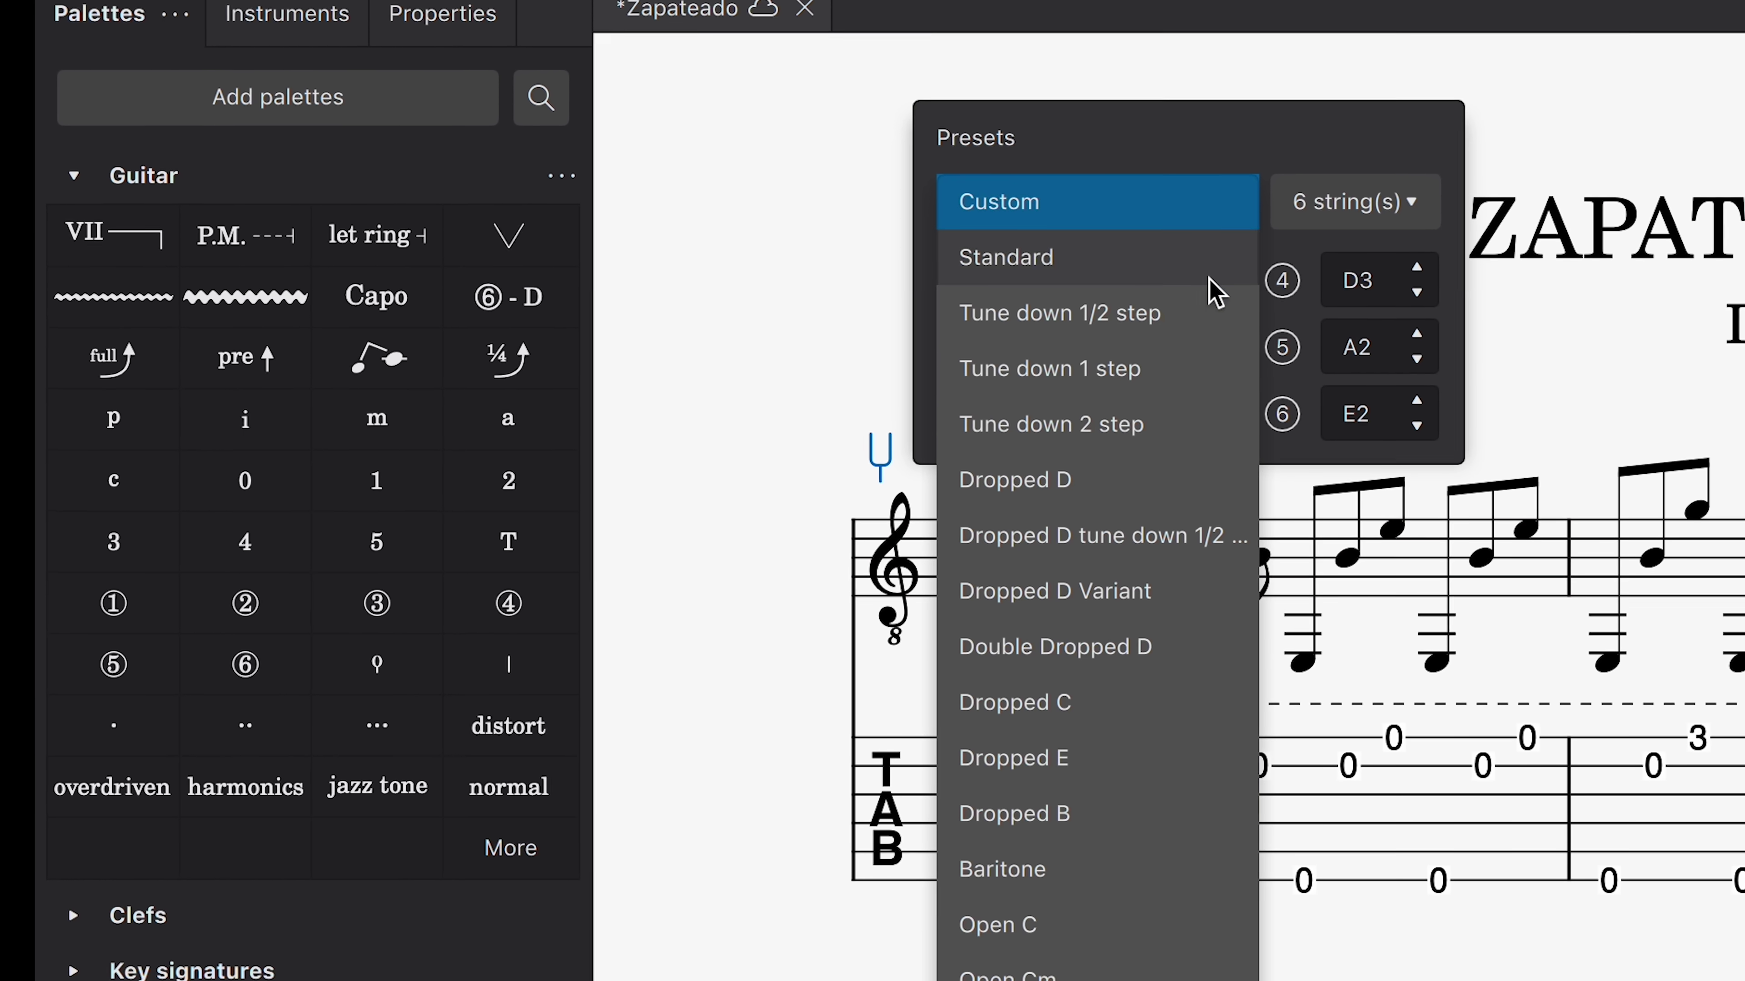
left_click(1212, 315)
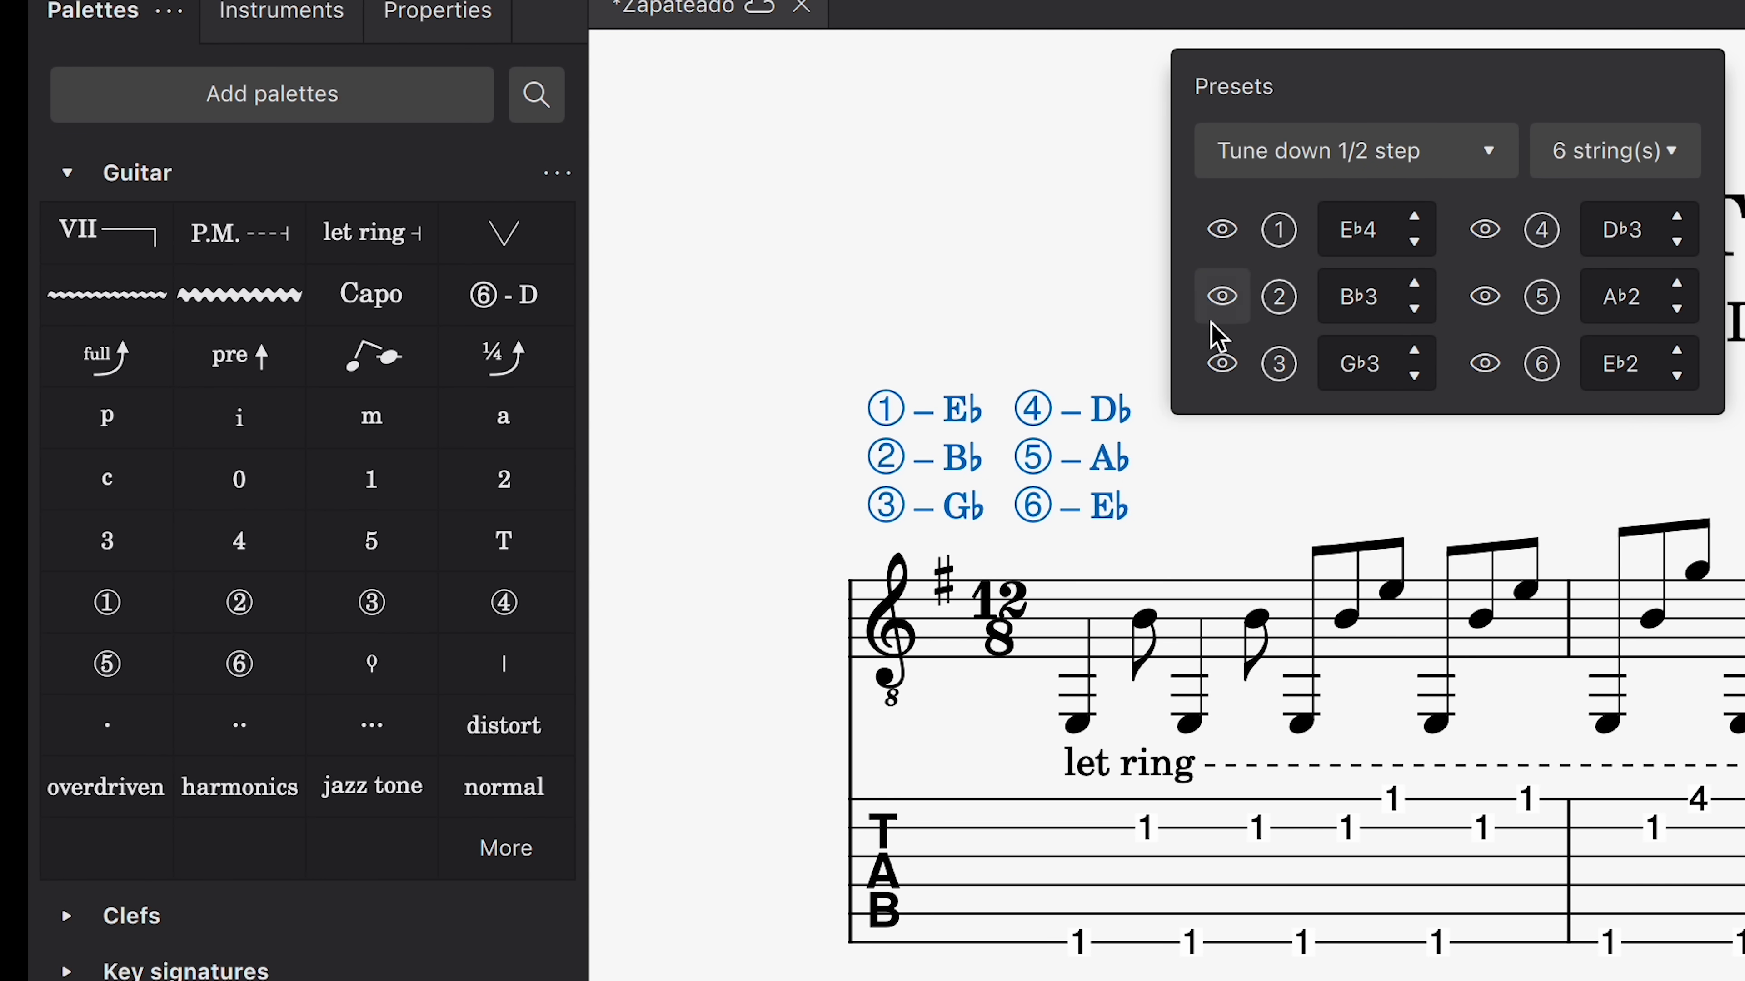
left_click(1230, 473)
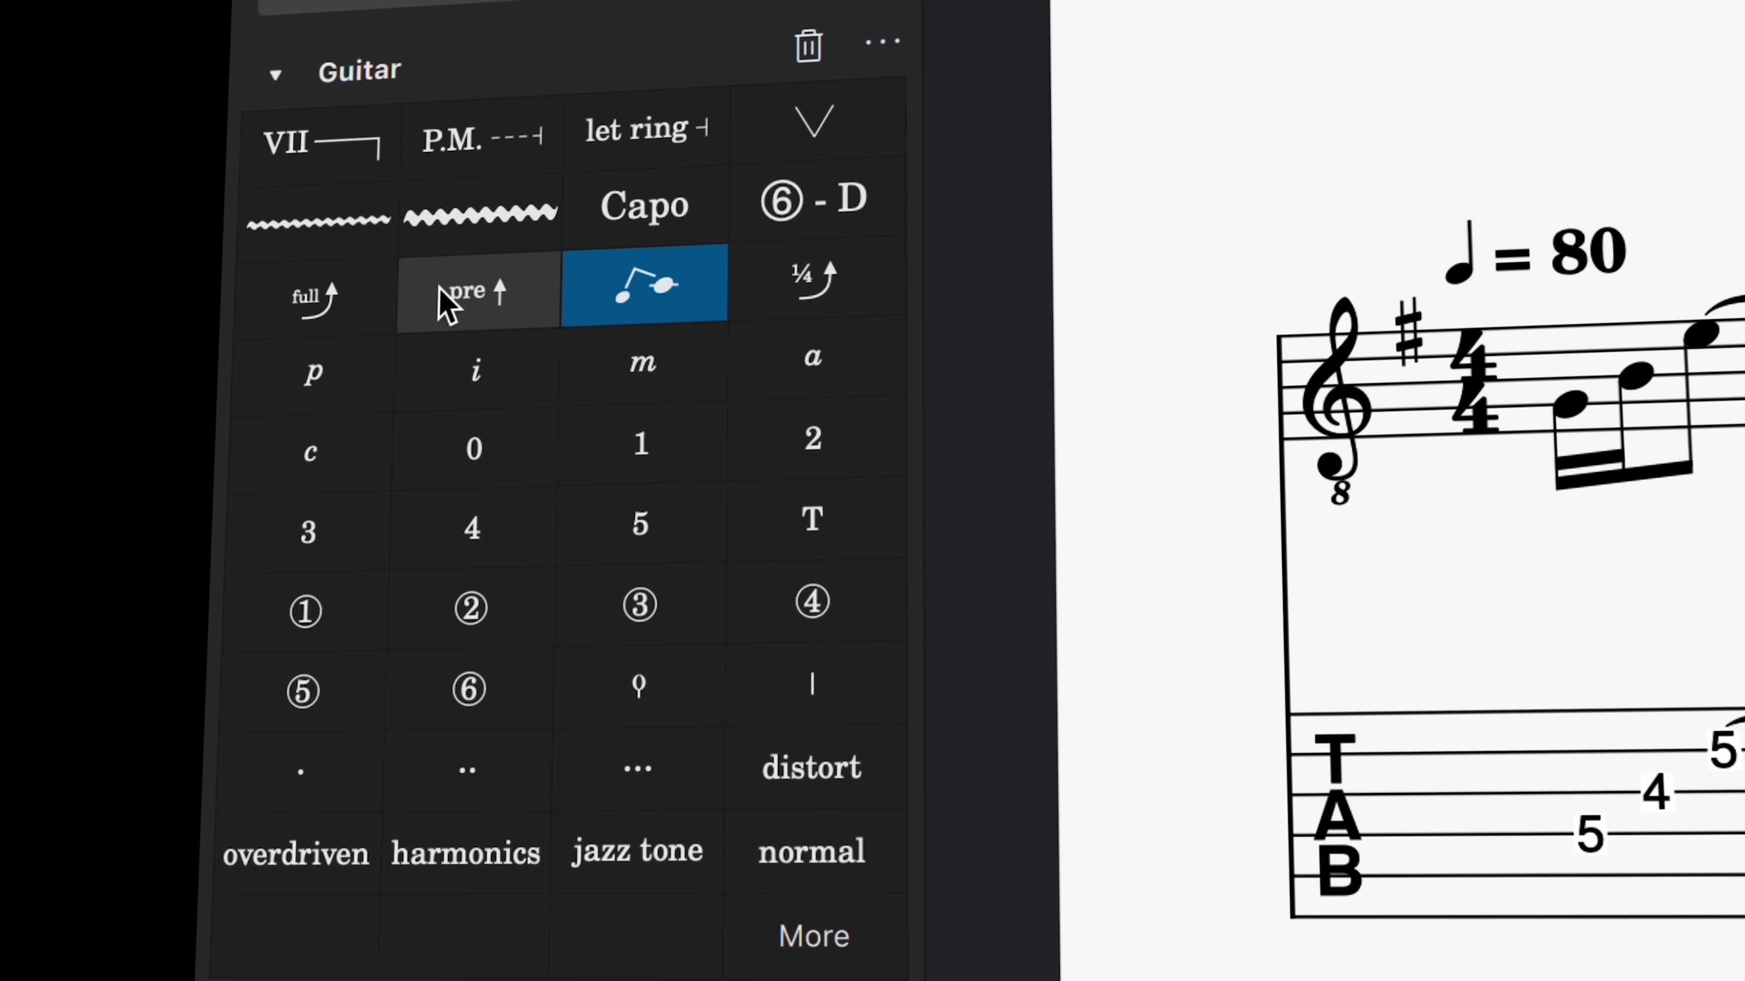
- Review the pre-bend and full bend types, then read down to Grace note bends
left_click(443, 302)
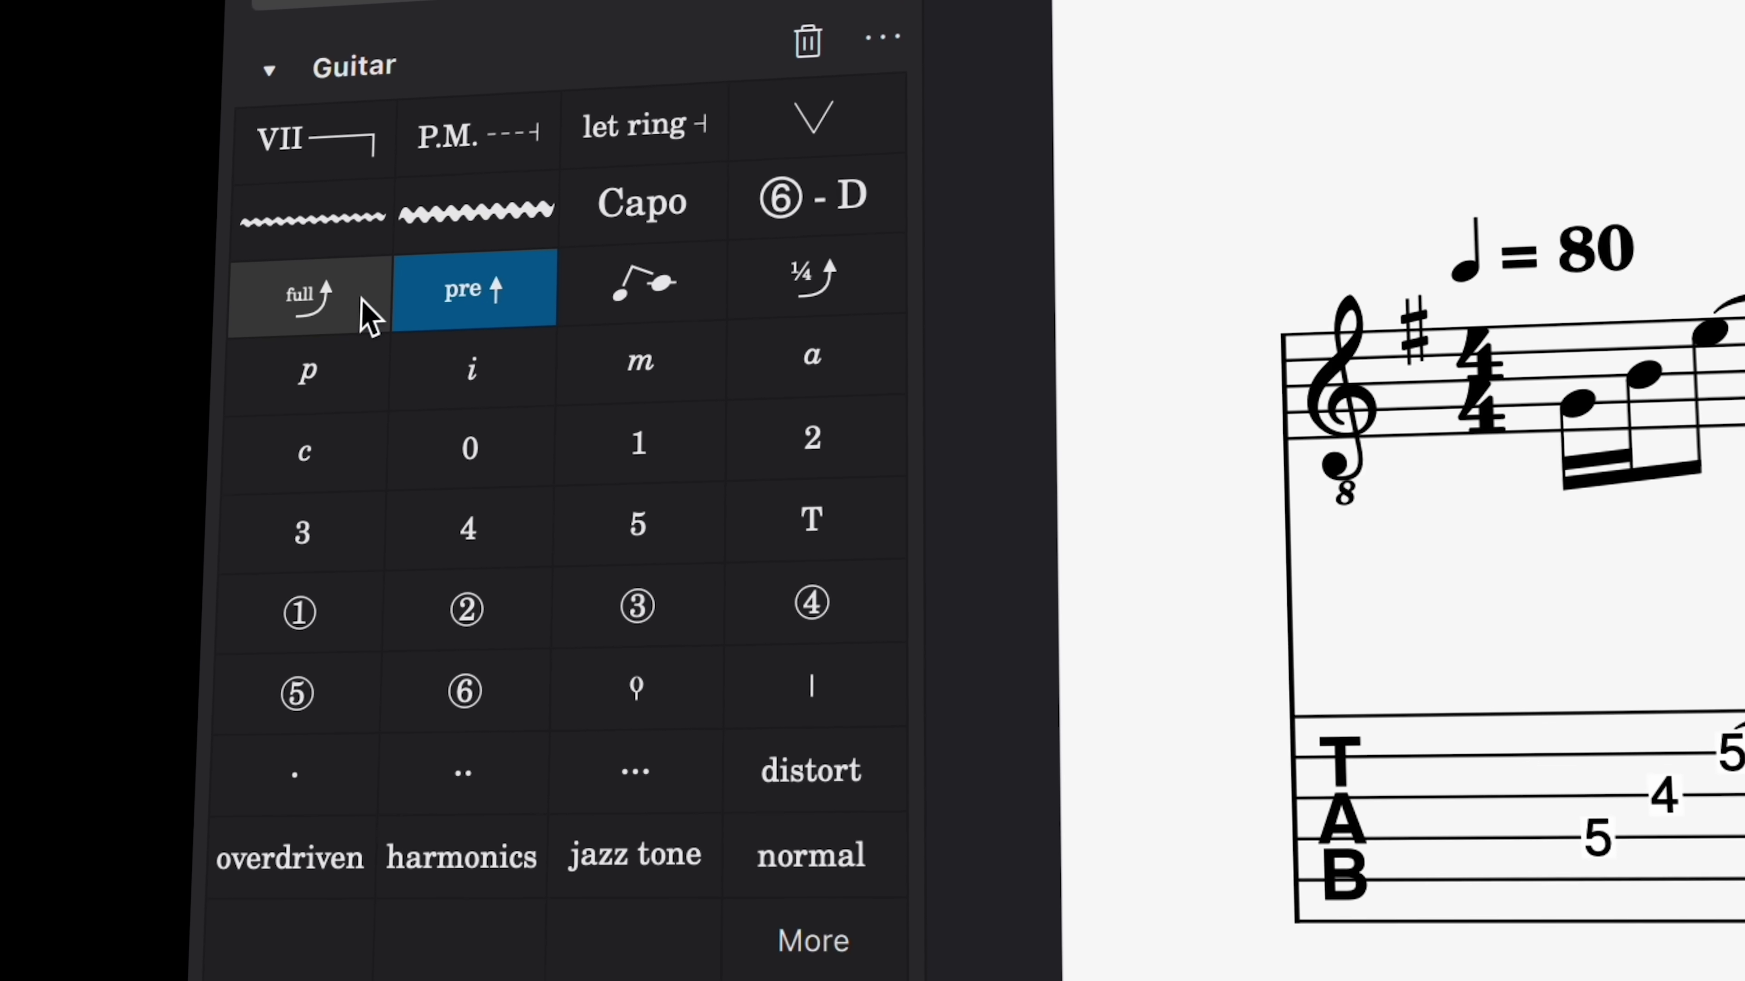
left_click(364, 313)
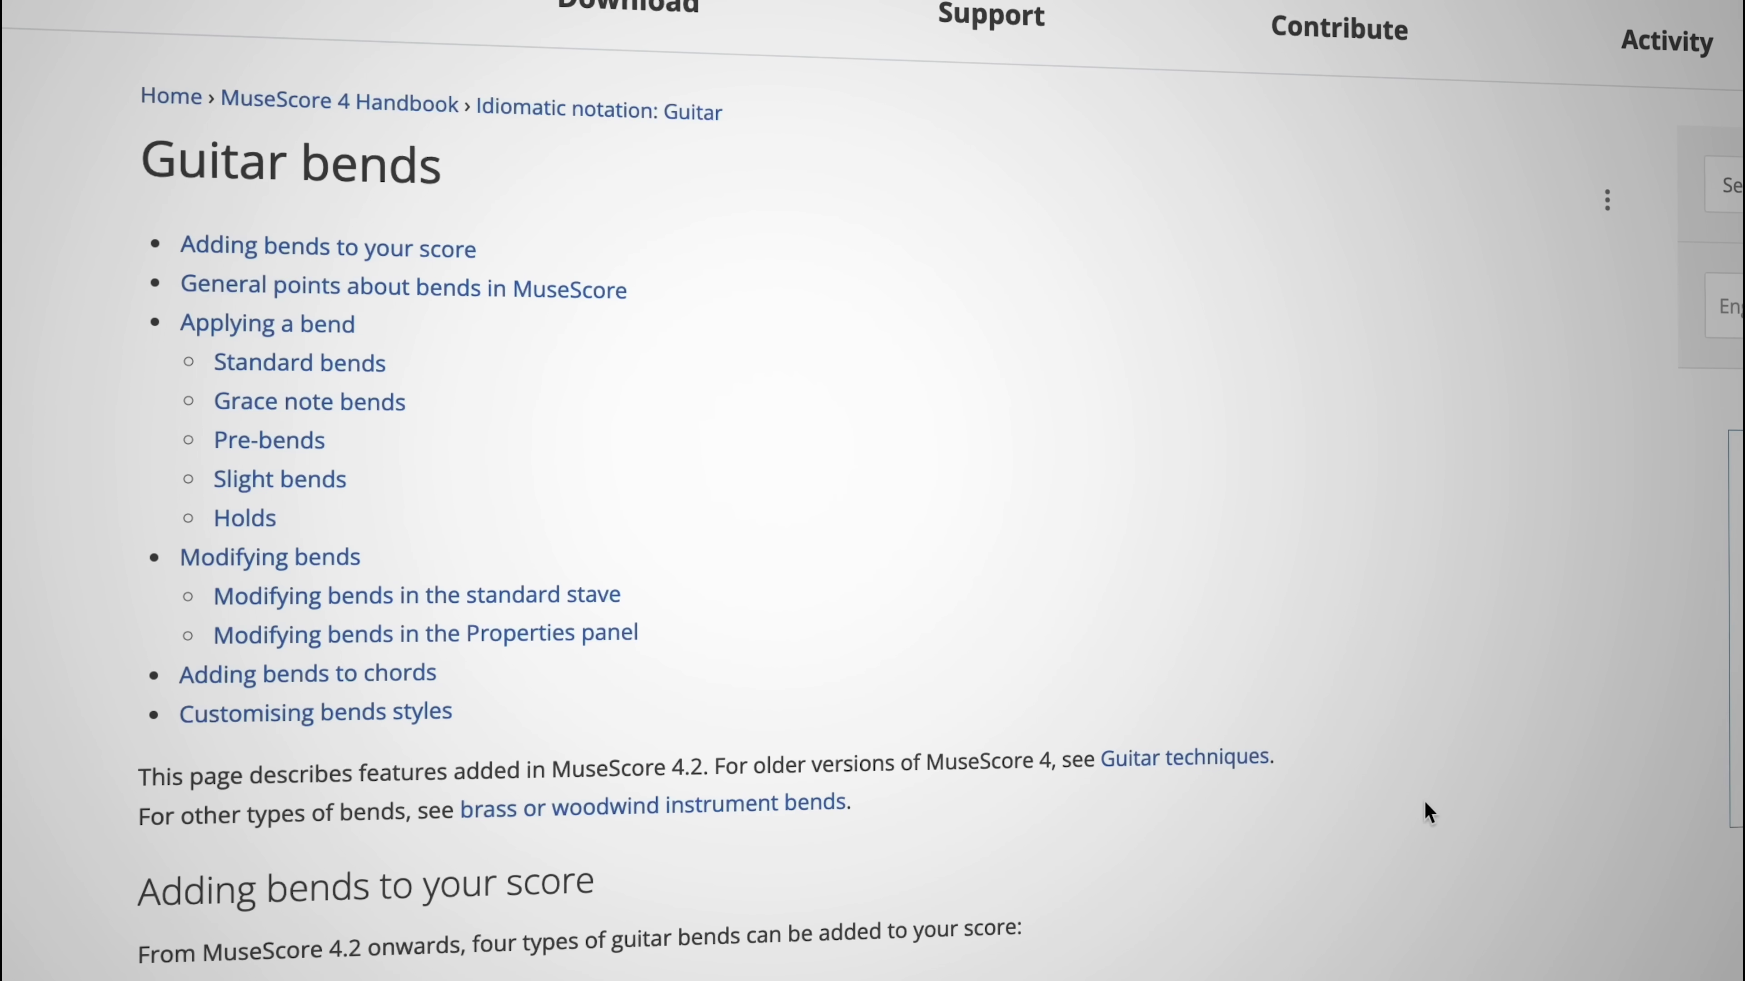
scroll(1429, 813, "down", 10)
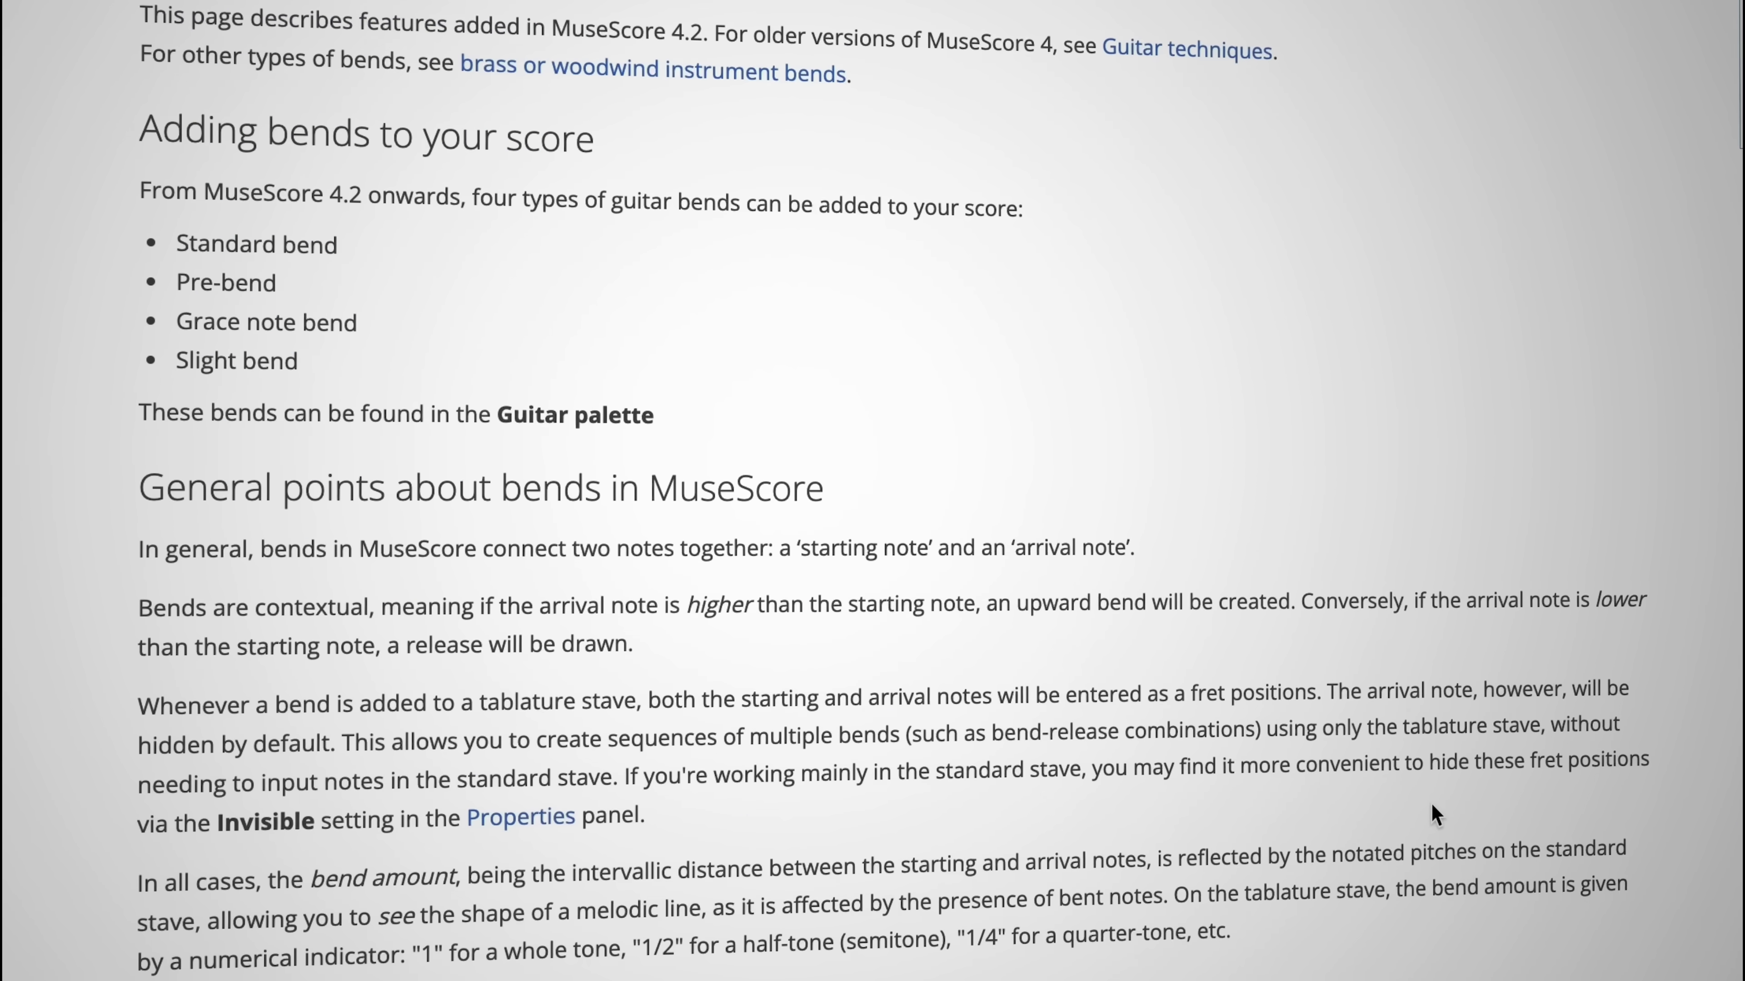
scroll(1438, 813, "down", 10)
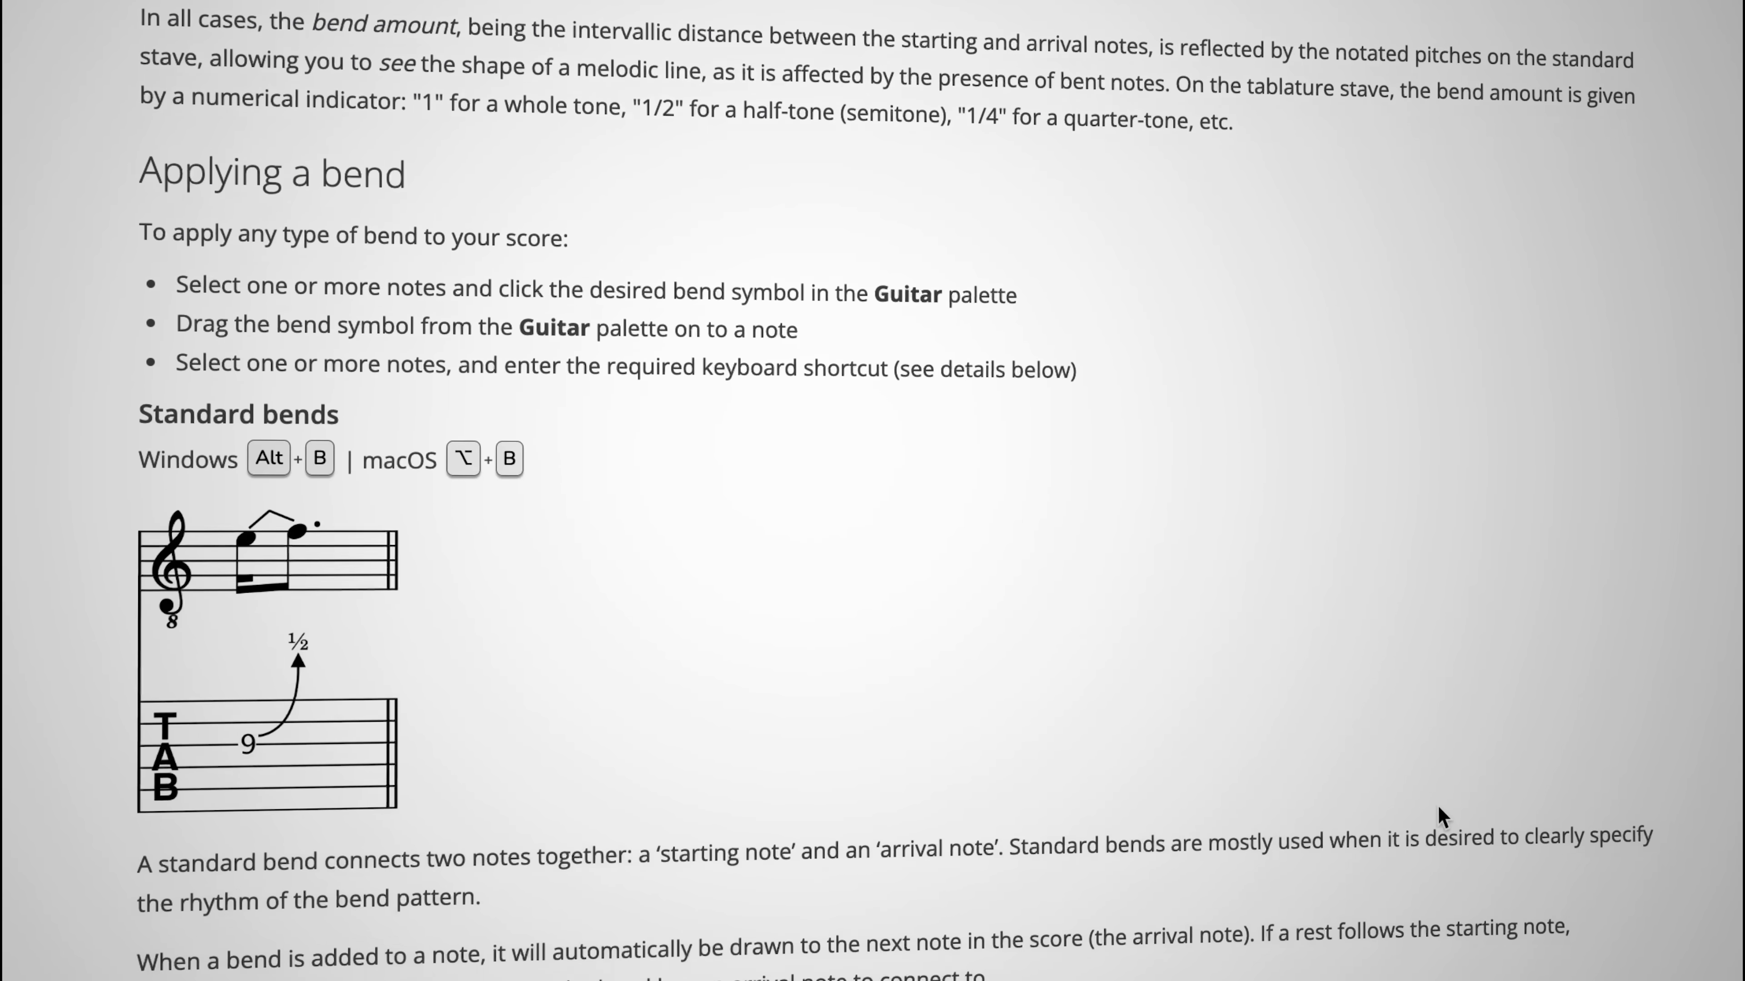
scroll(1440, 806, "down", 10)
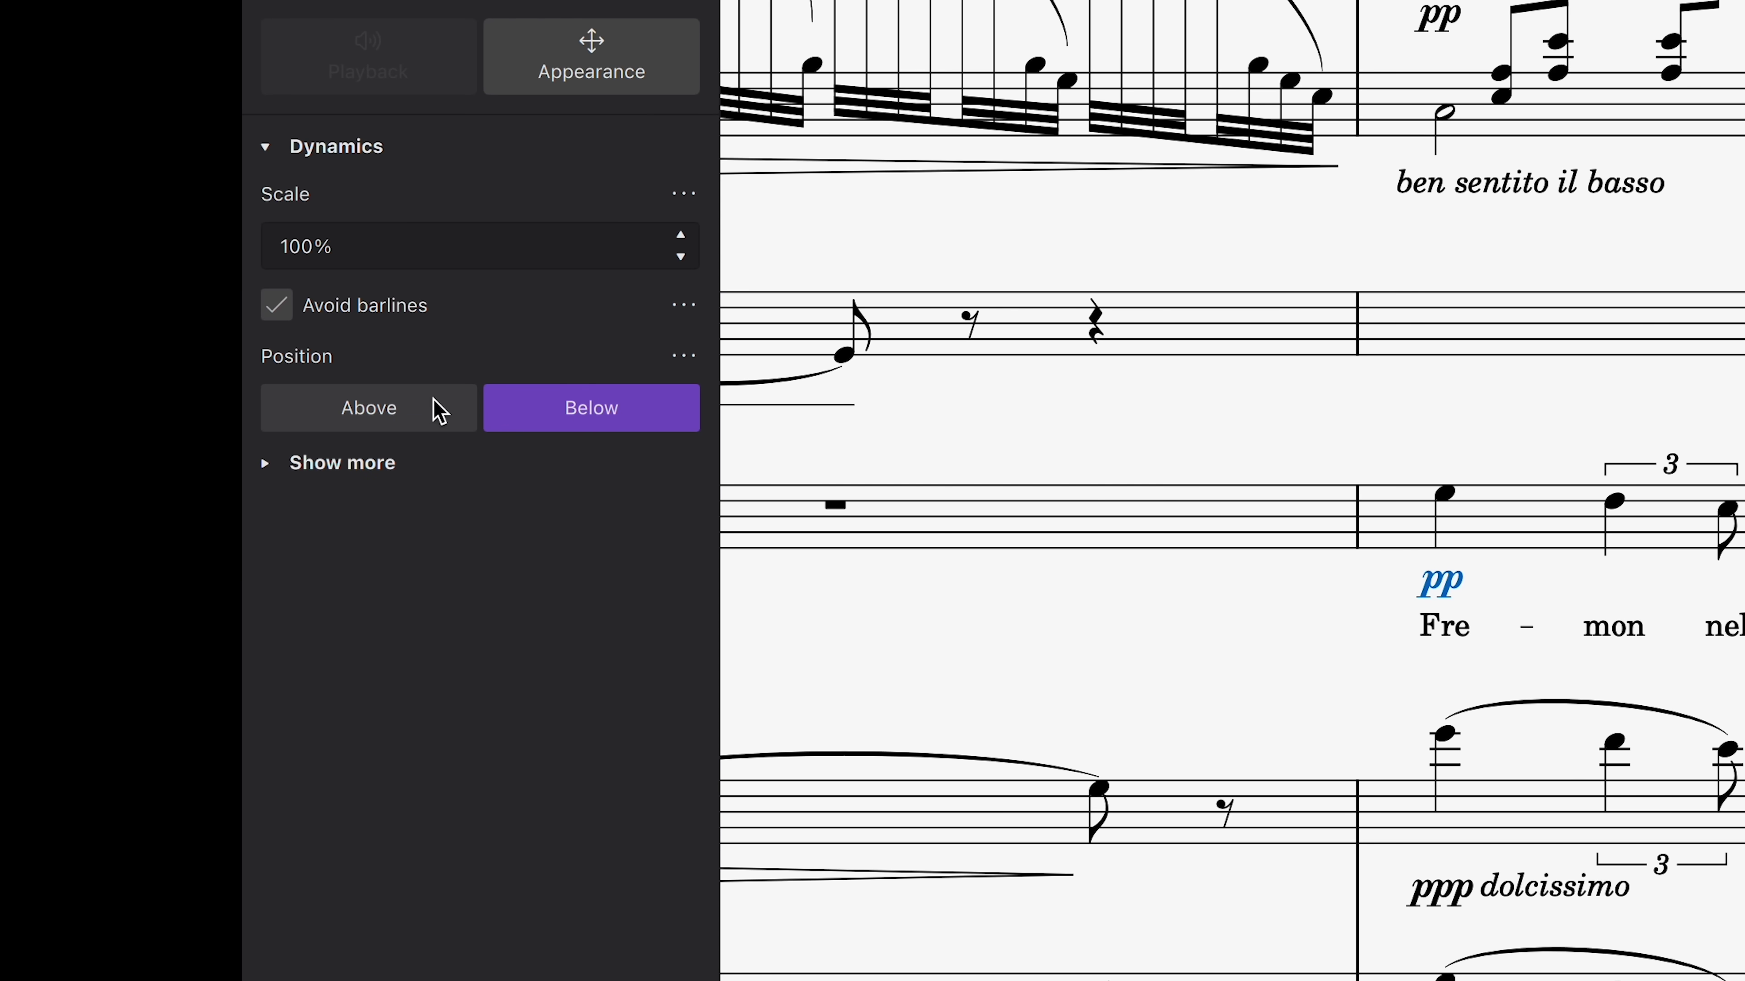
- Place the vocal pp above the staff, reshape both piano sextuplet slurs, and select the cello clef
left_click(434, 404)
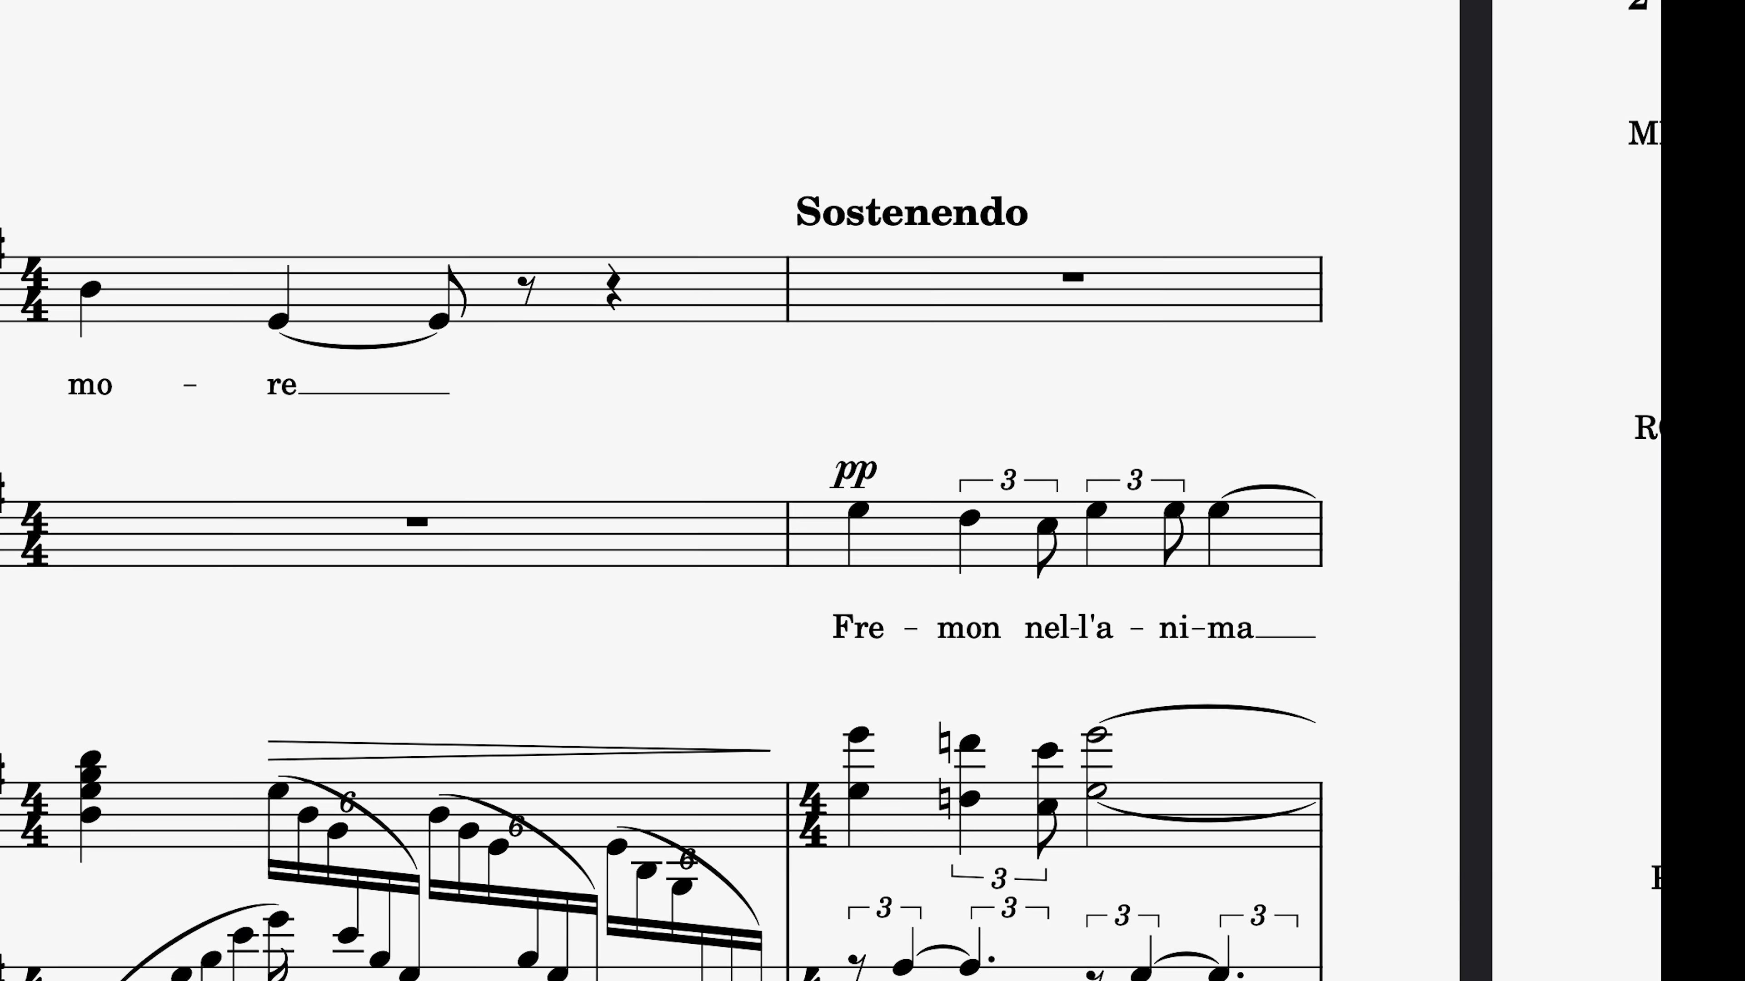
left_click(347, 844)
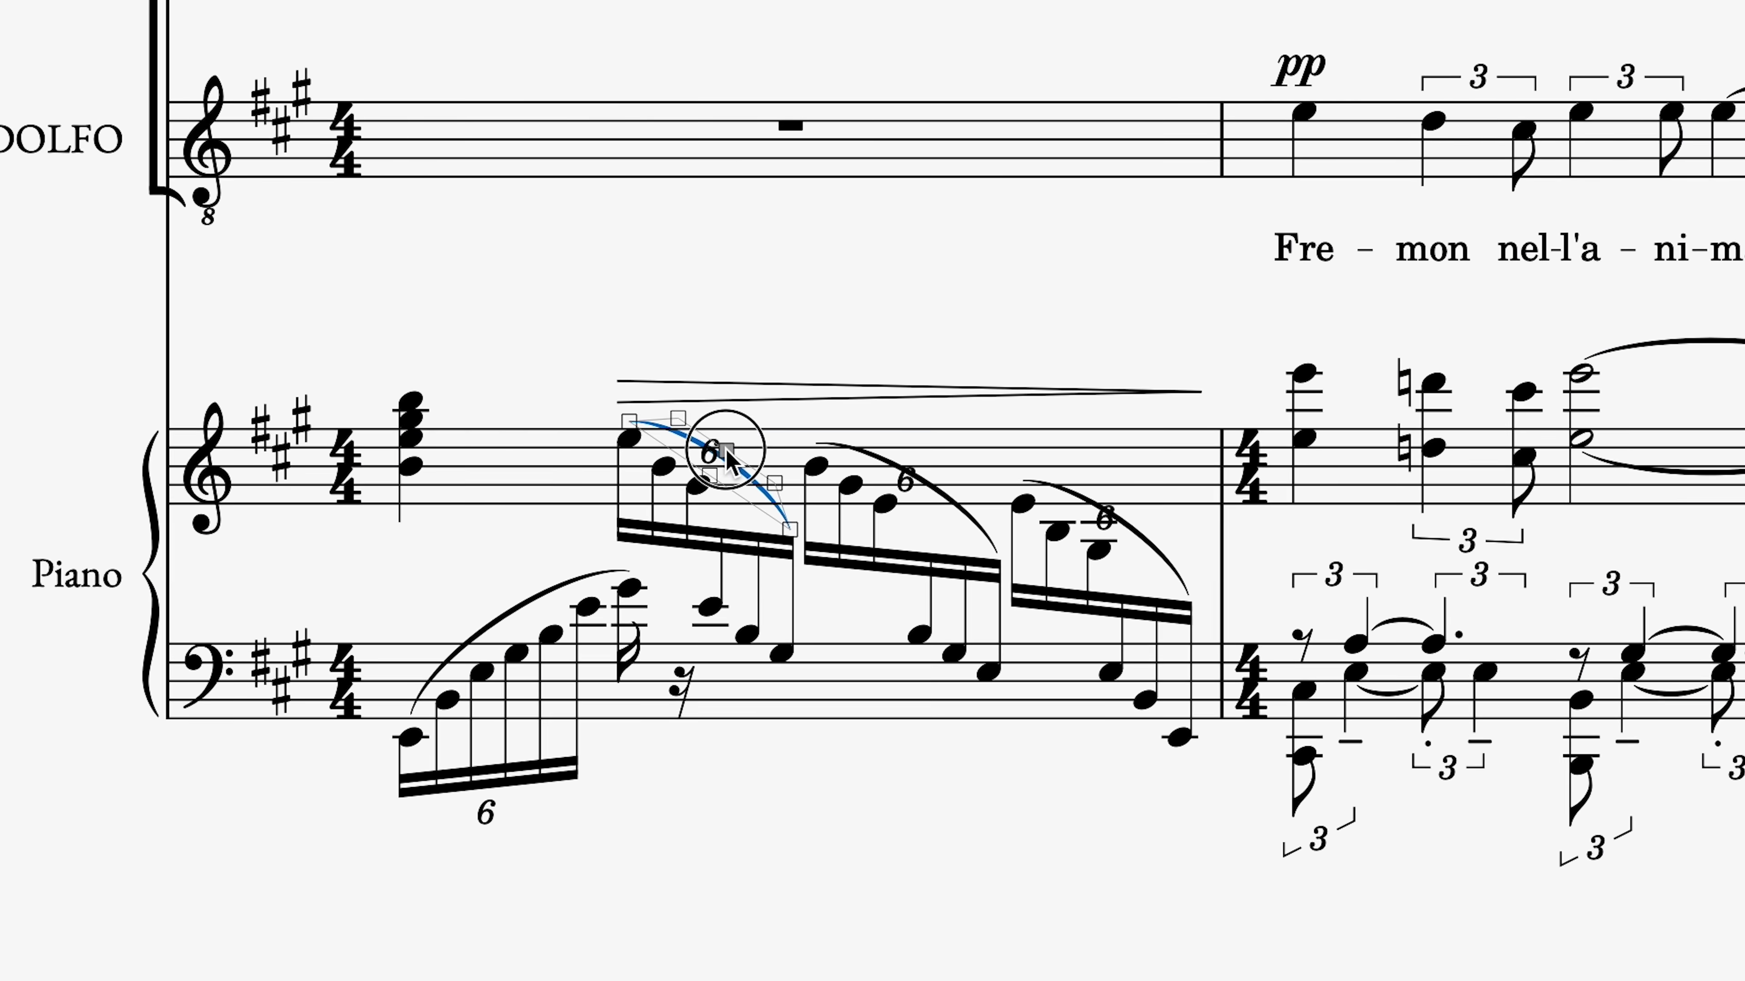
left_click_drag(726, 448, 749, 430)
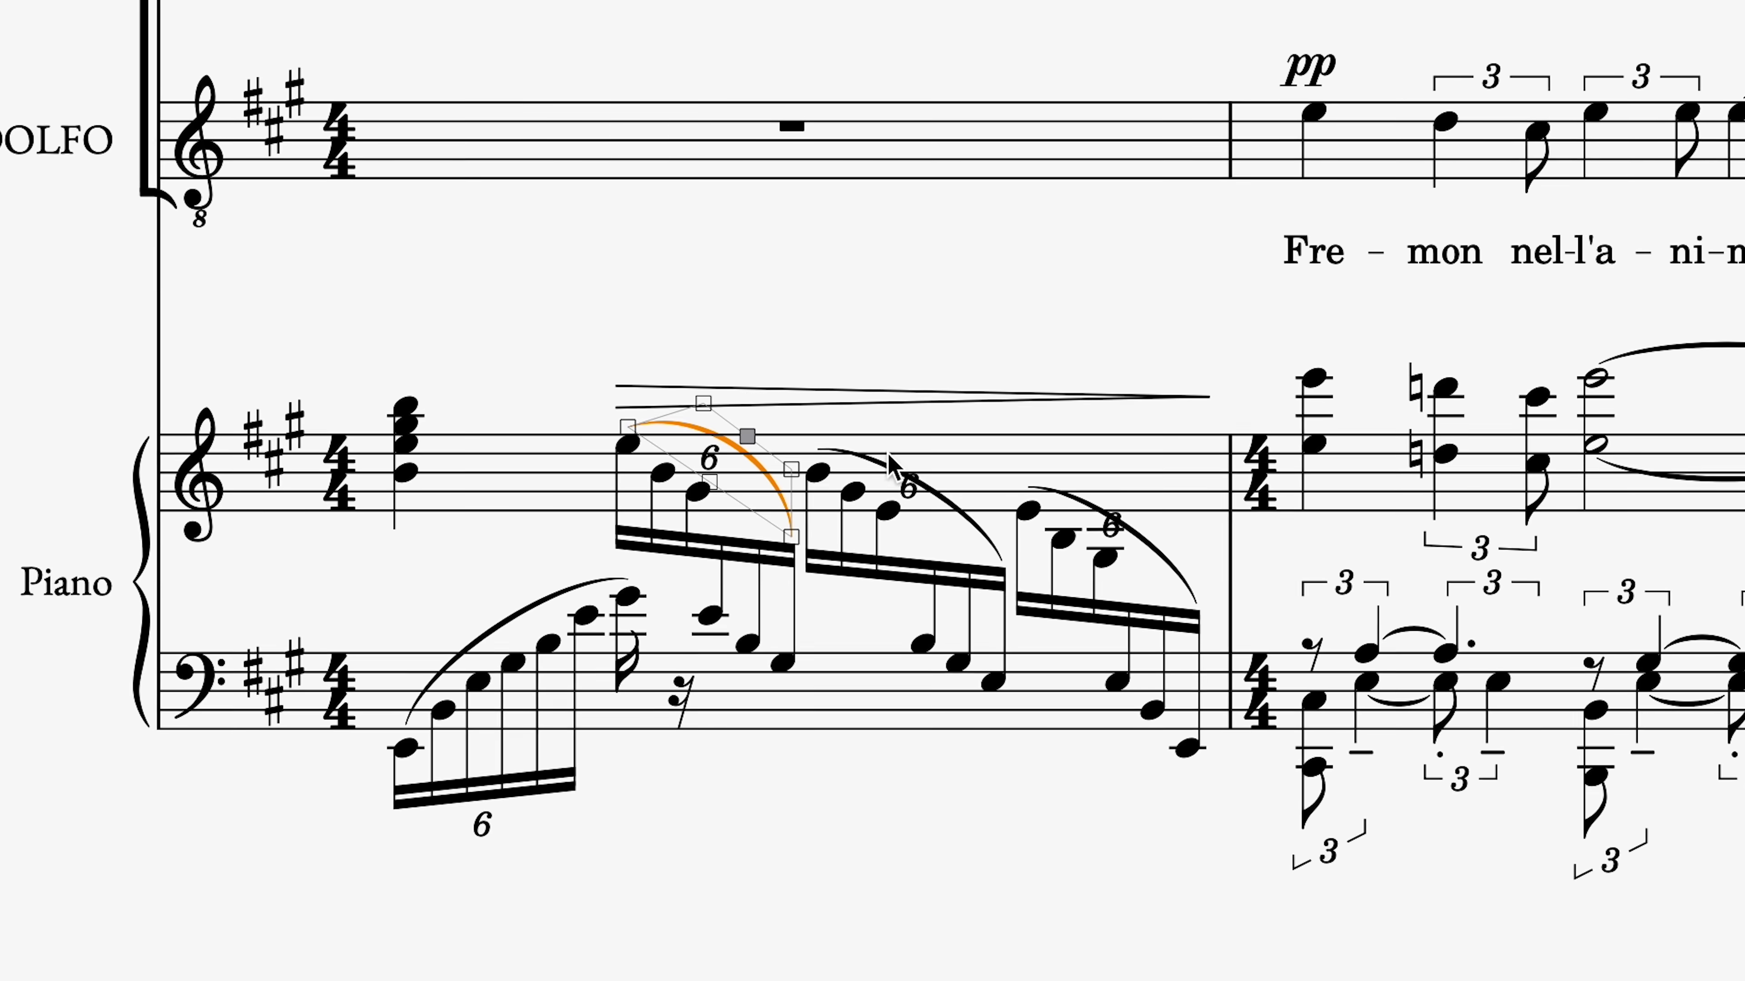
left_click(936, 497)
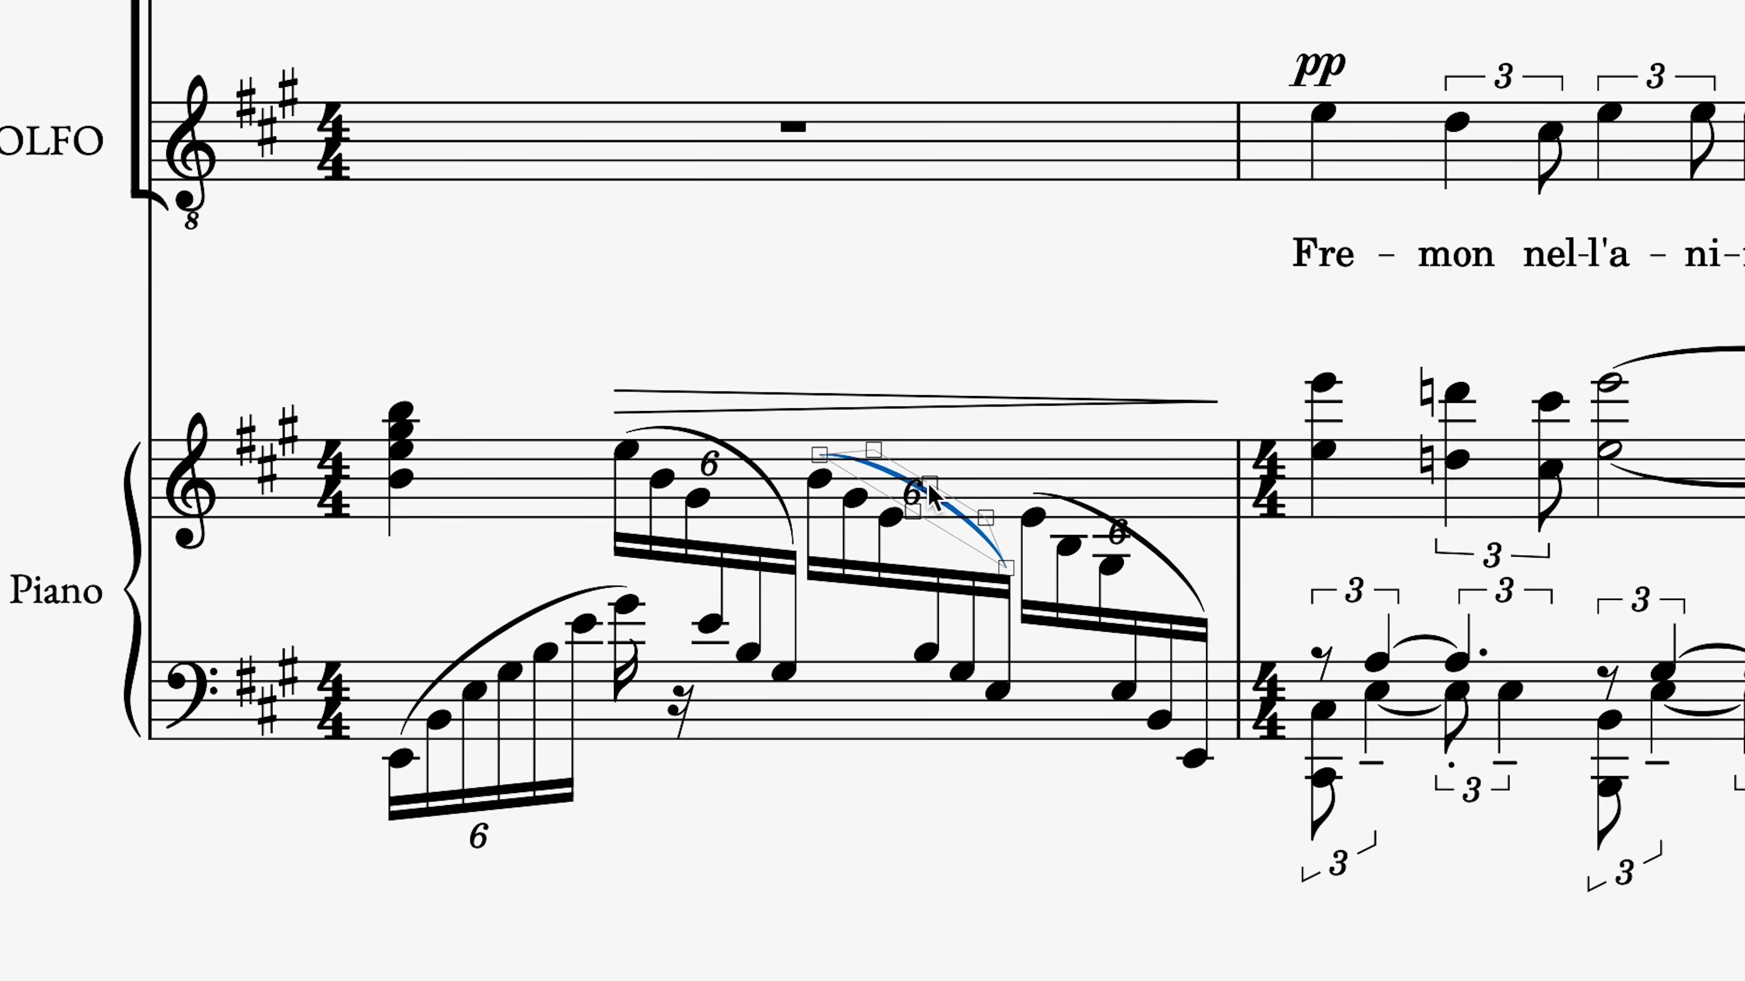
left_click_drag(928, 482, 948, 471)
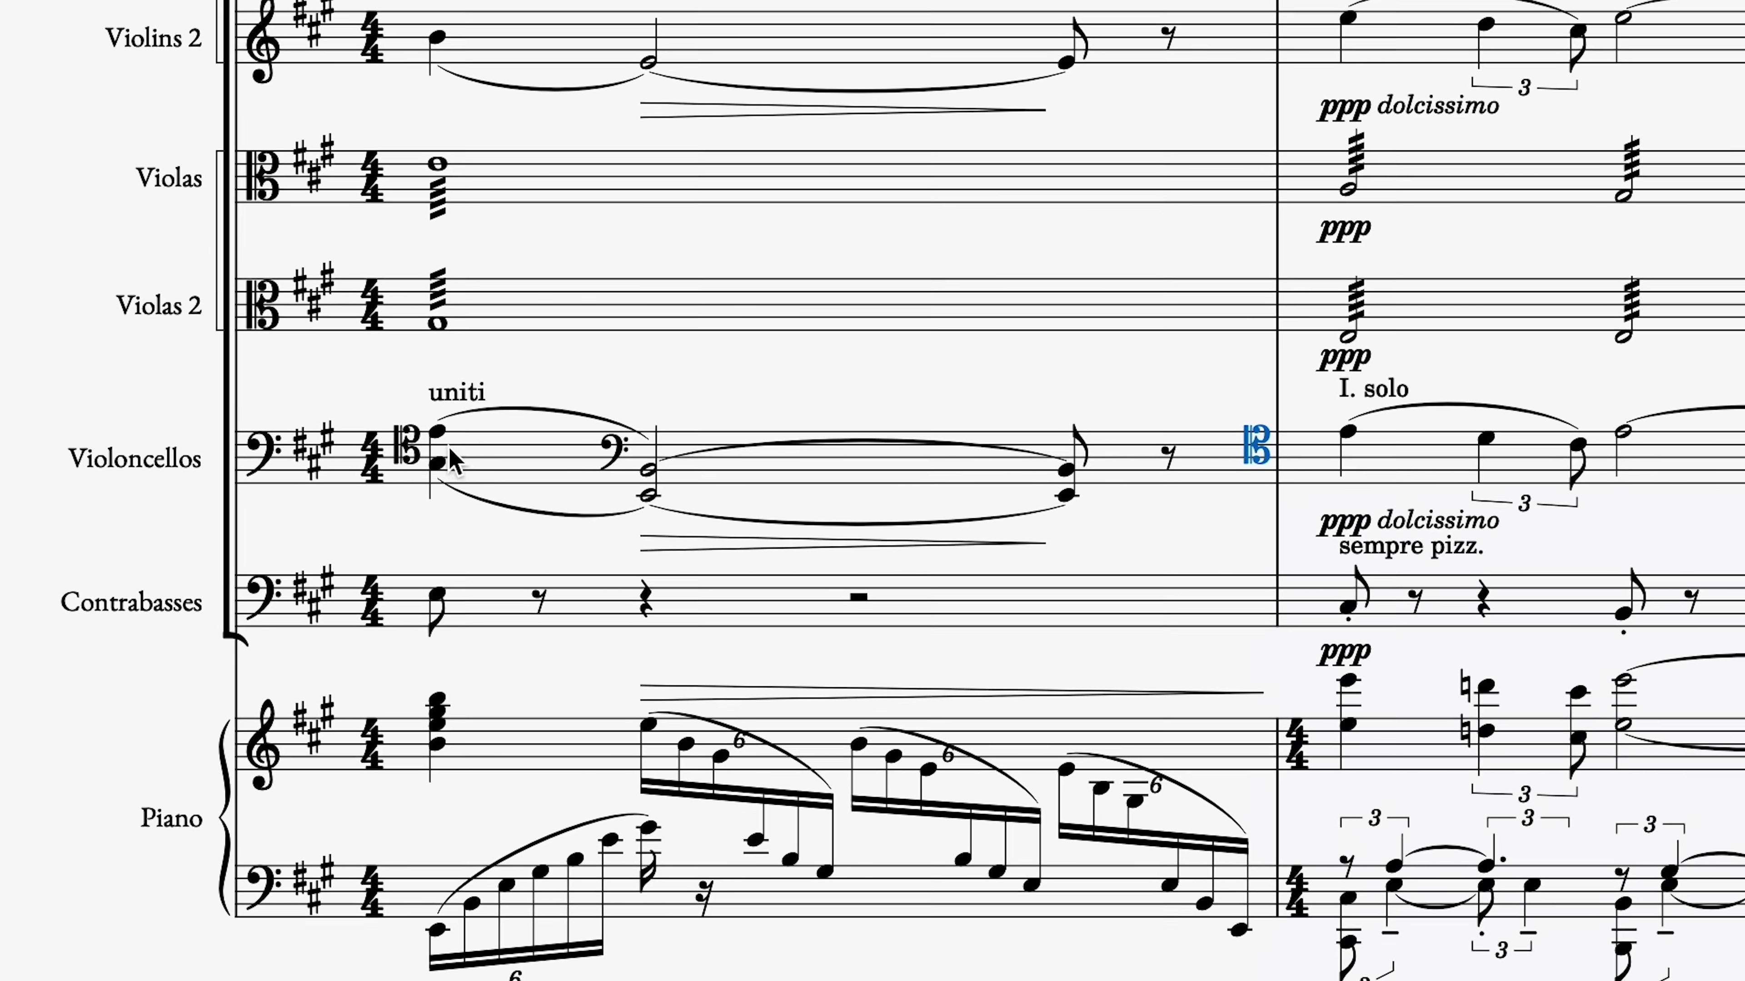
left_click(413, 443, "super")
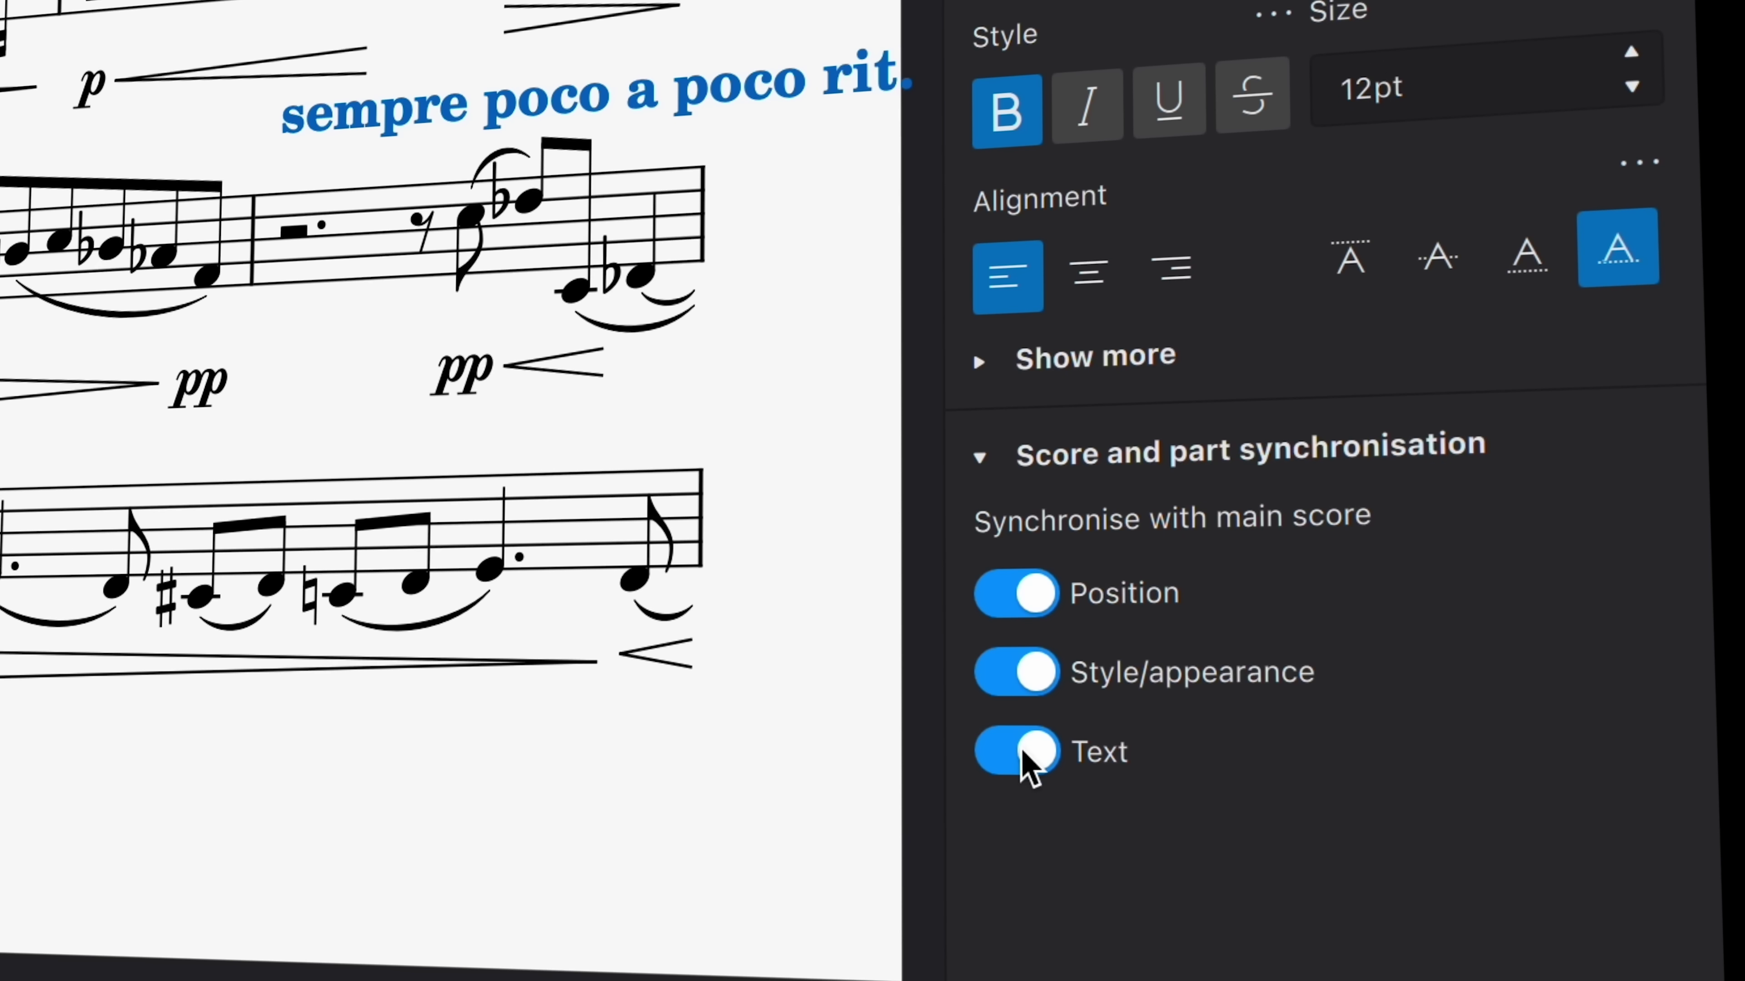
- Unsync the 'sempre poco a poco rit.' text, break it before 'a poco rit.', and resync the slur's position
left_click(1018, 751)
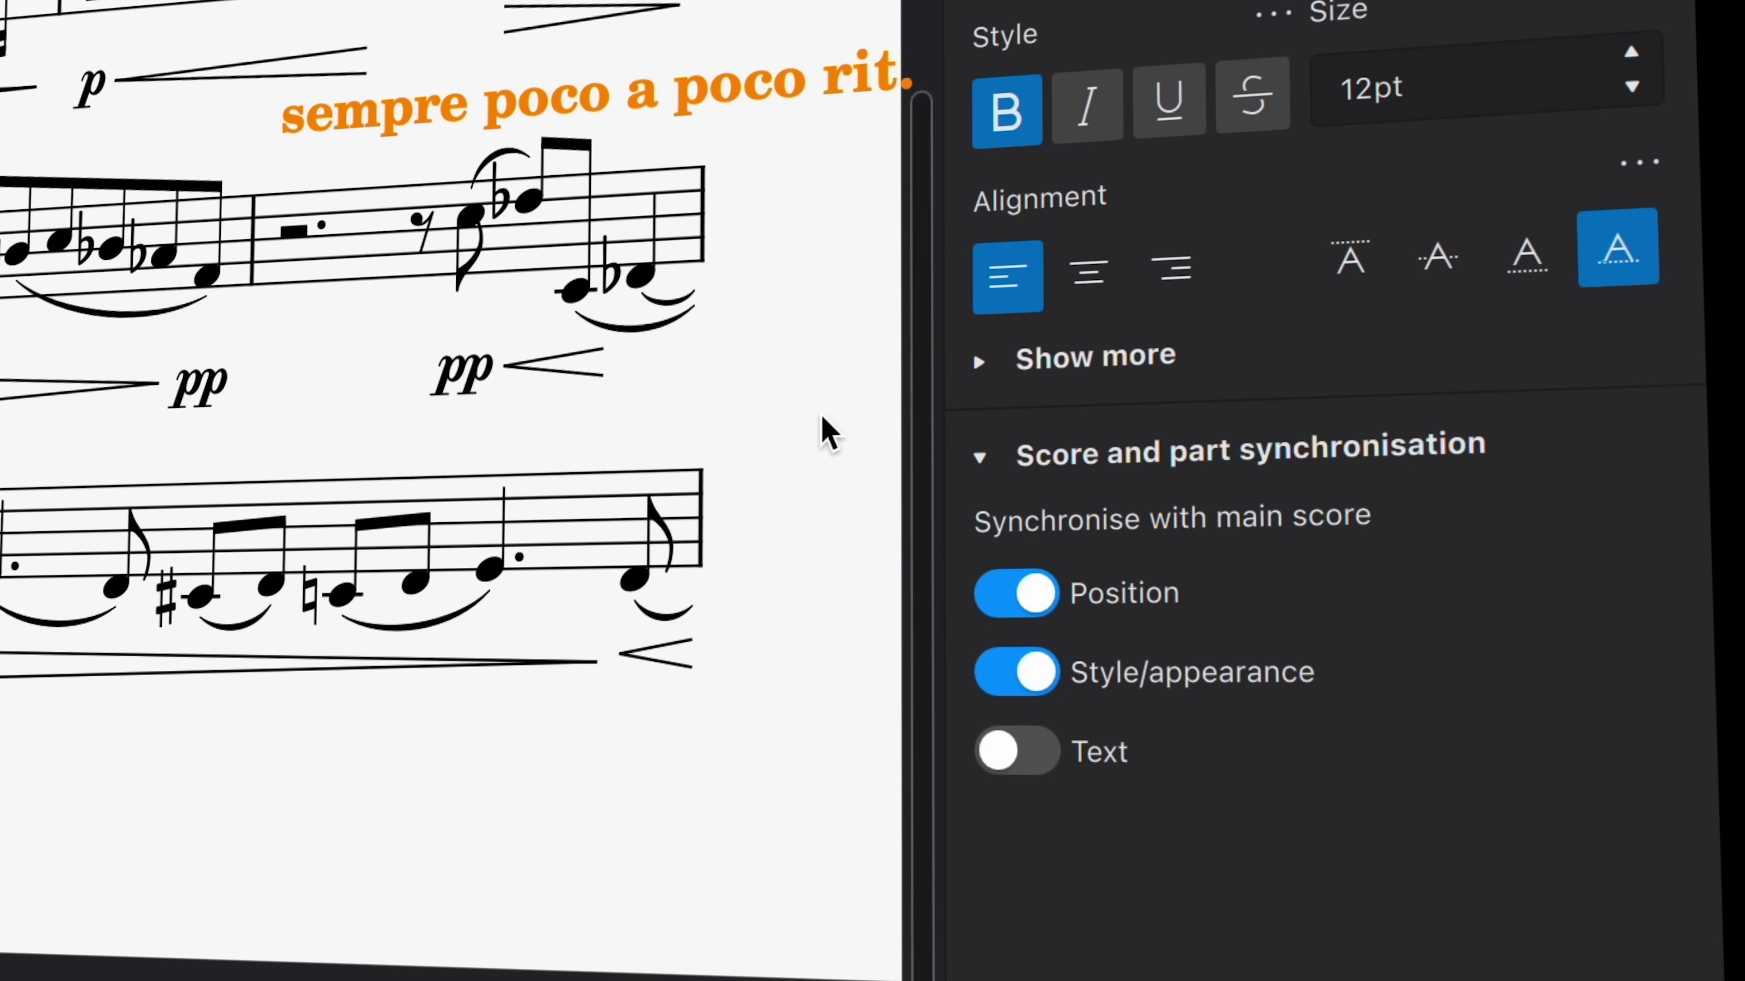
double_click(643, 103)
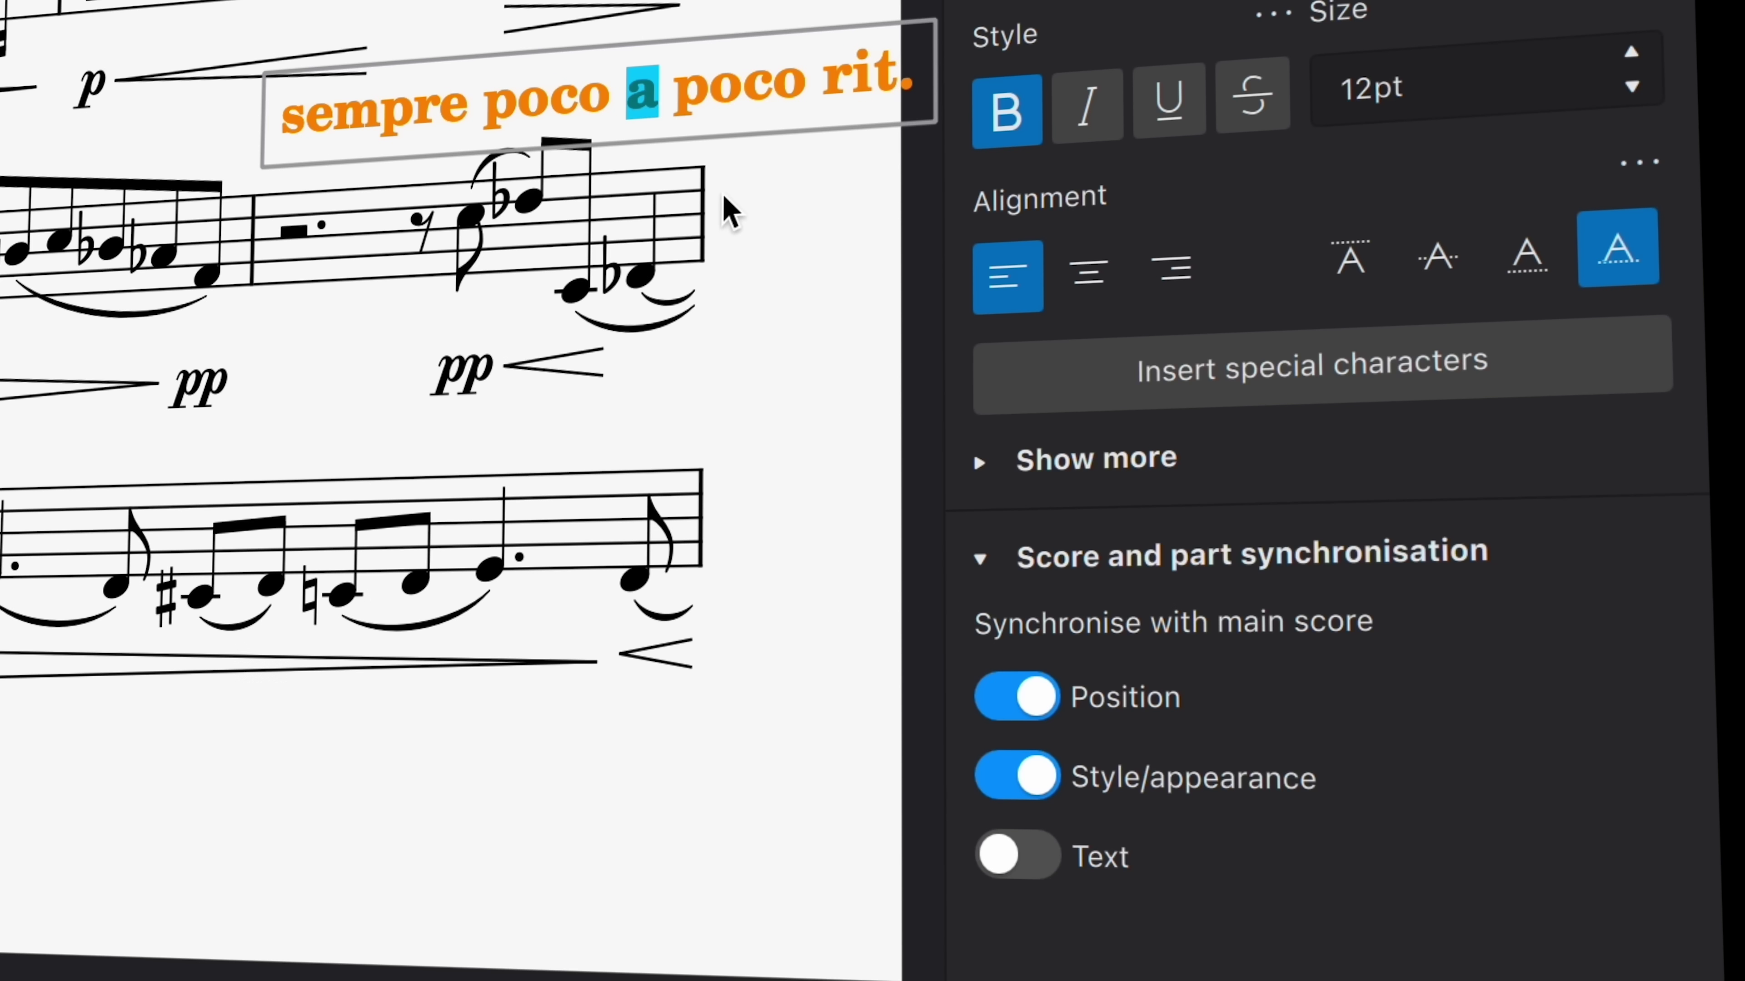
key("Return")
scroll(732, 213, "up", 3)
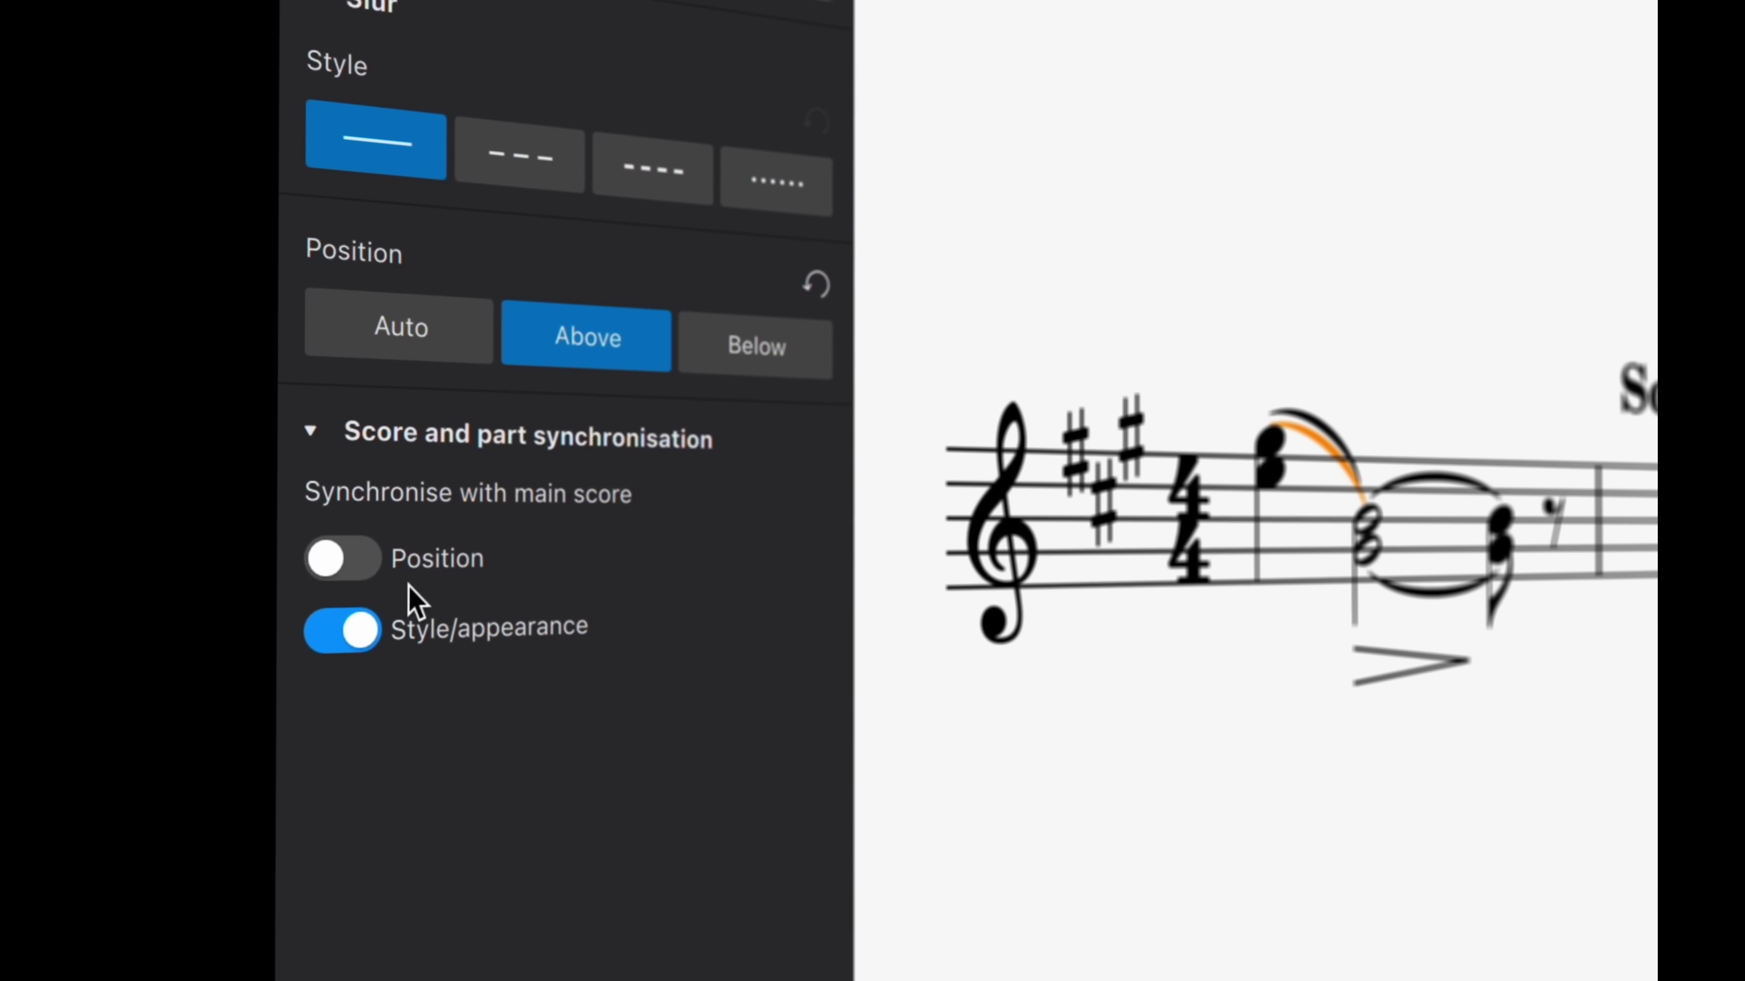
left_click(368, 576)
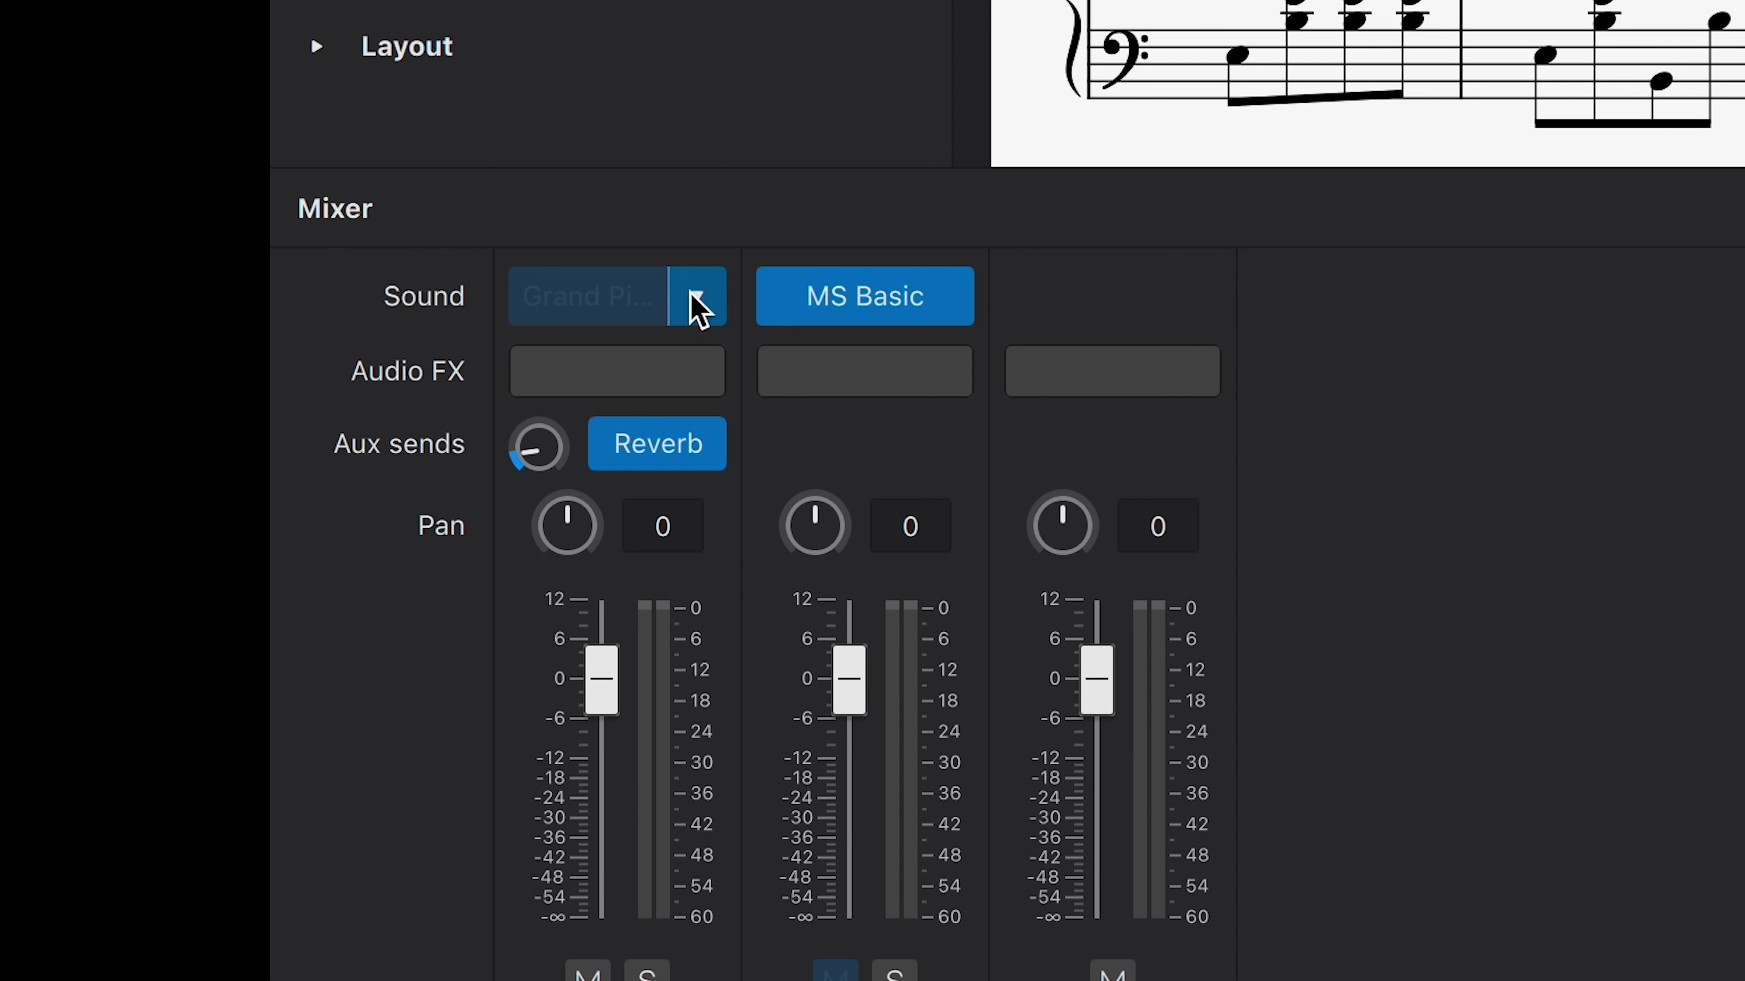
- Browse the Piano channel's MS Basic SoundFont piano sounds, from Grand Piano to Clavinet
left_click(697, 297)
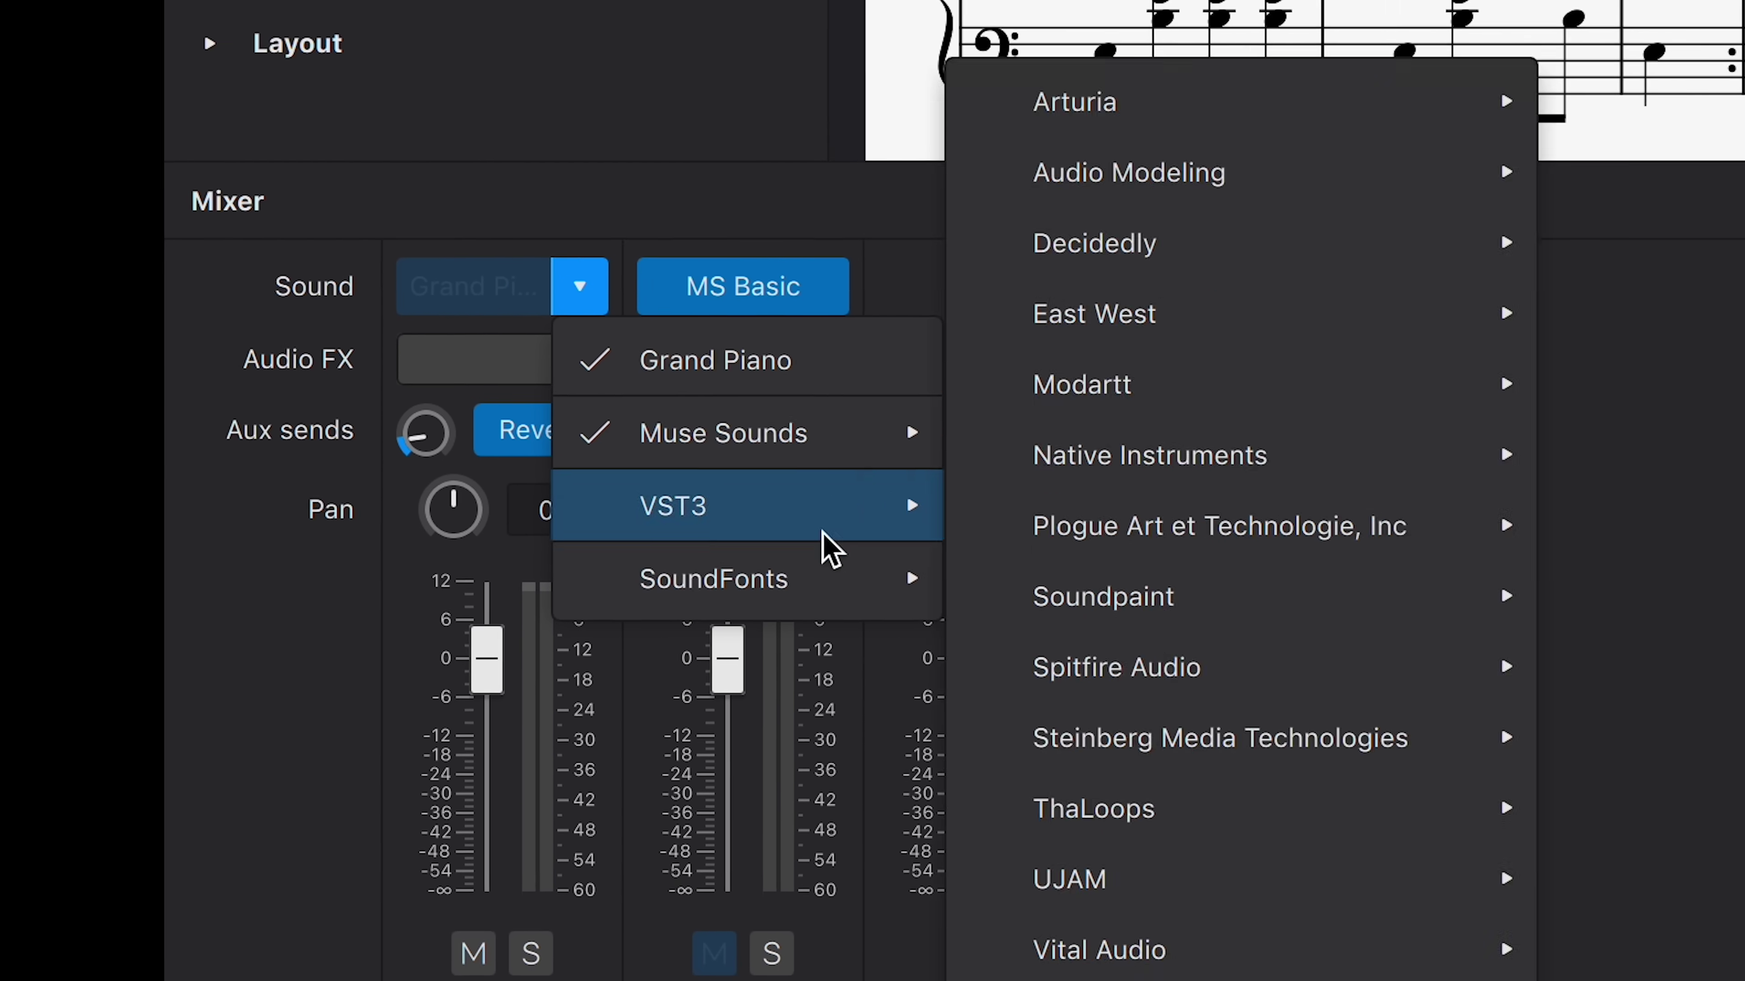
mouse_move(975, 598)
mouse_move(938, 543)
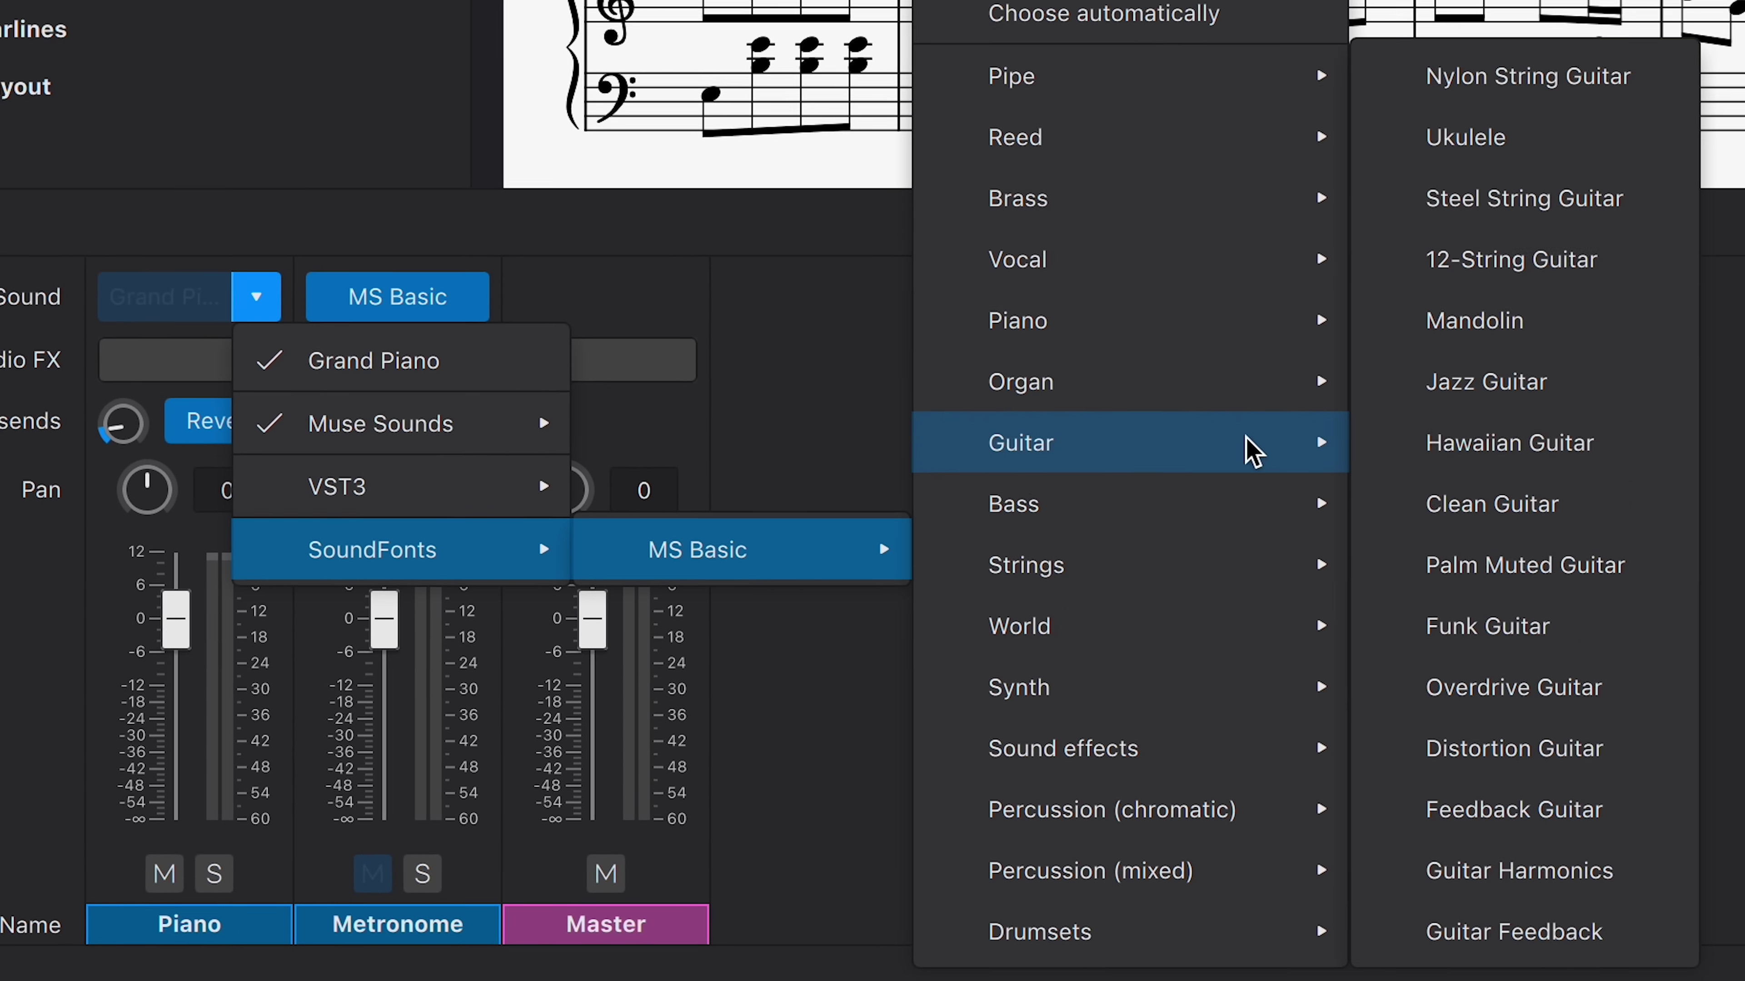
mouse_move(1329, 336)
mouse_move(1215, 349)
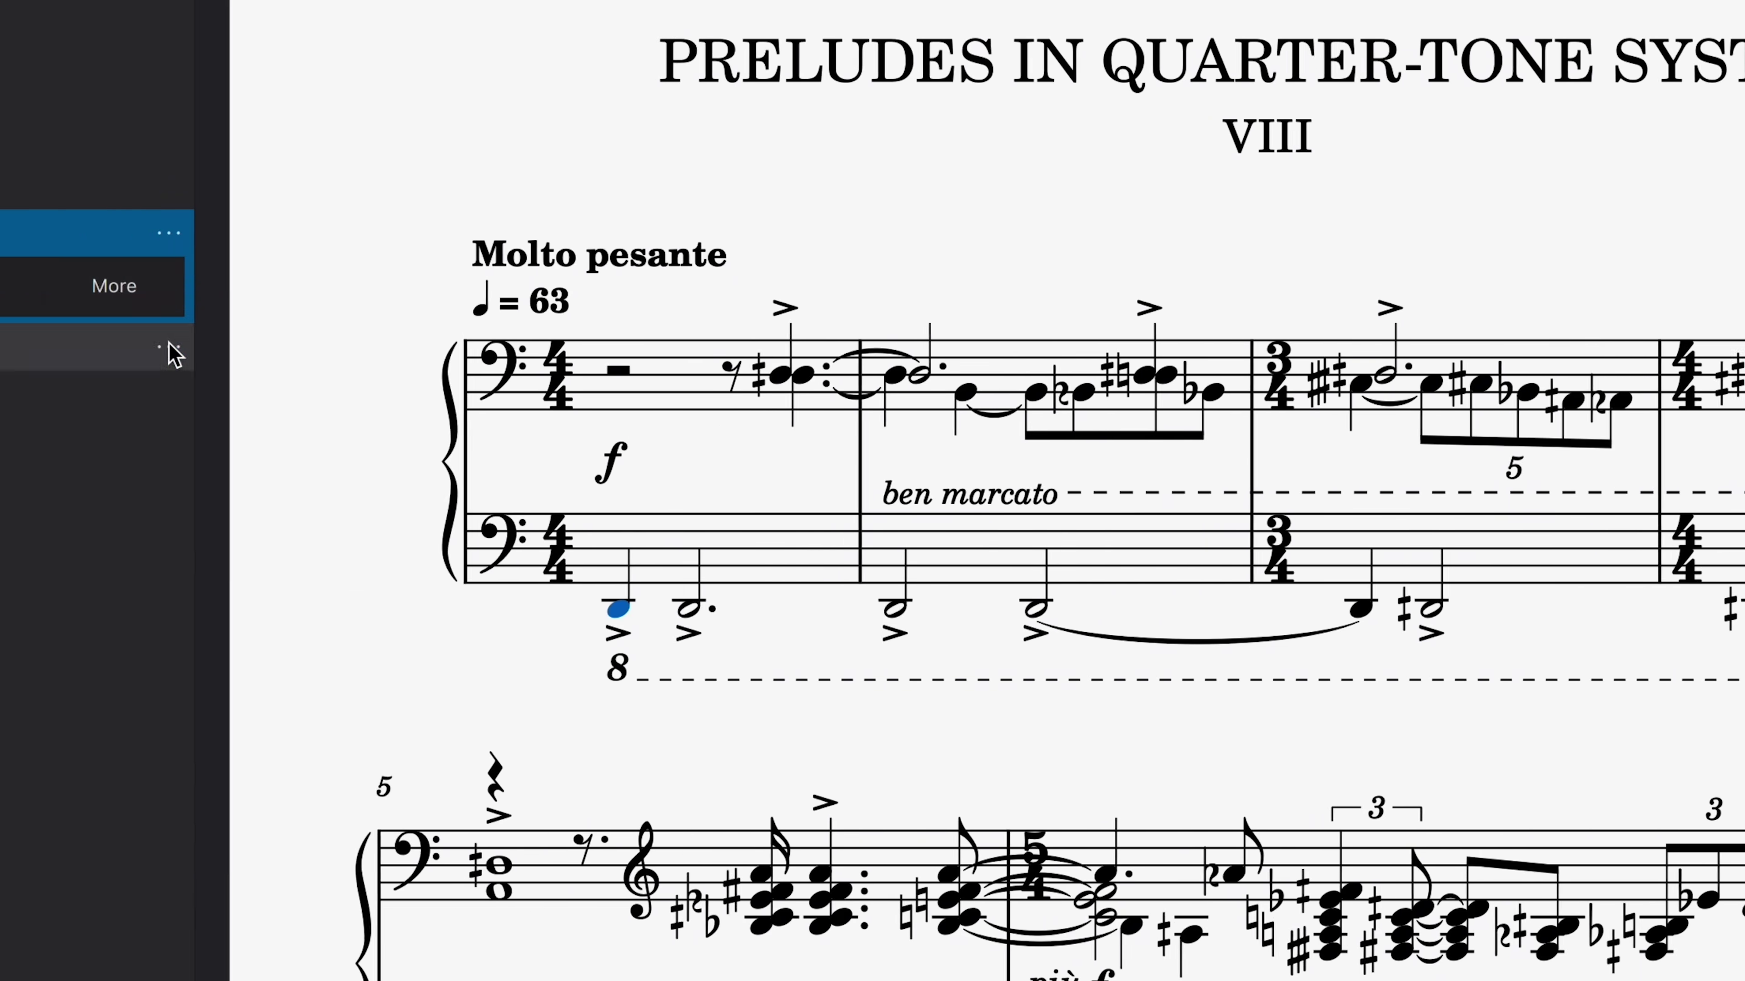
- Give the first lower-staff note a half-sharp and scroll through My online scores
left_click(123, 287)
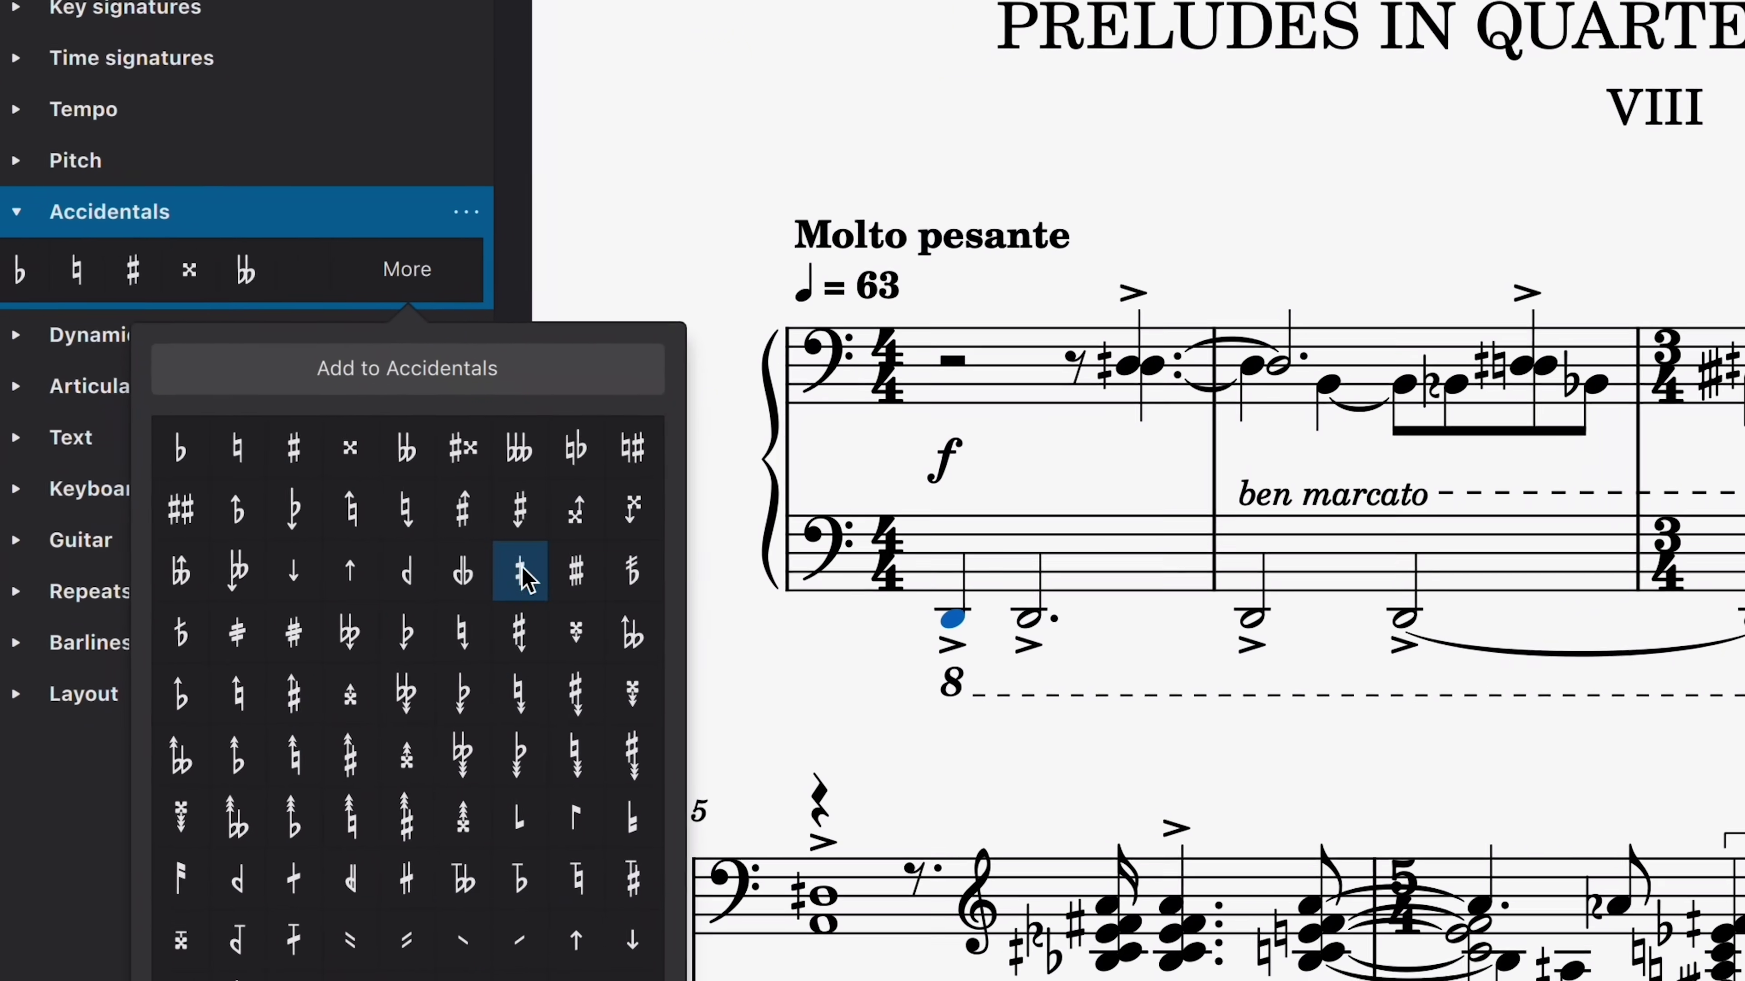
left_click(522, 576)
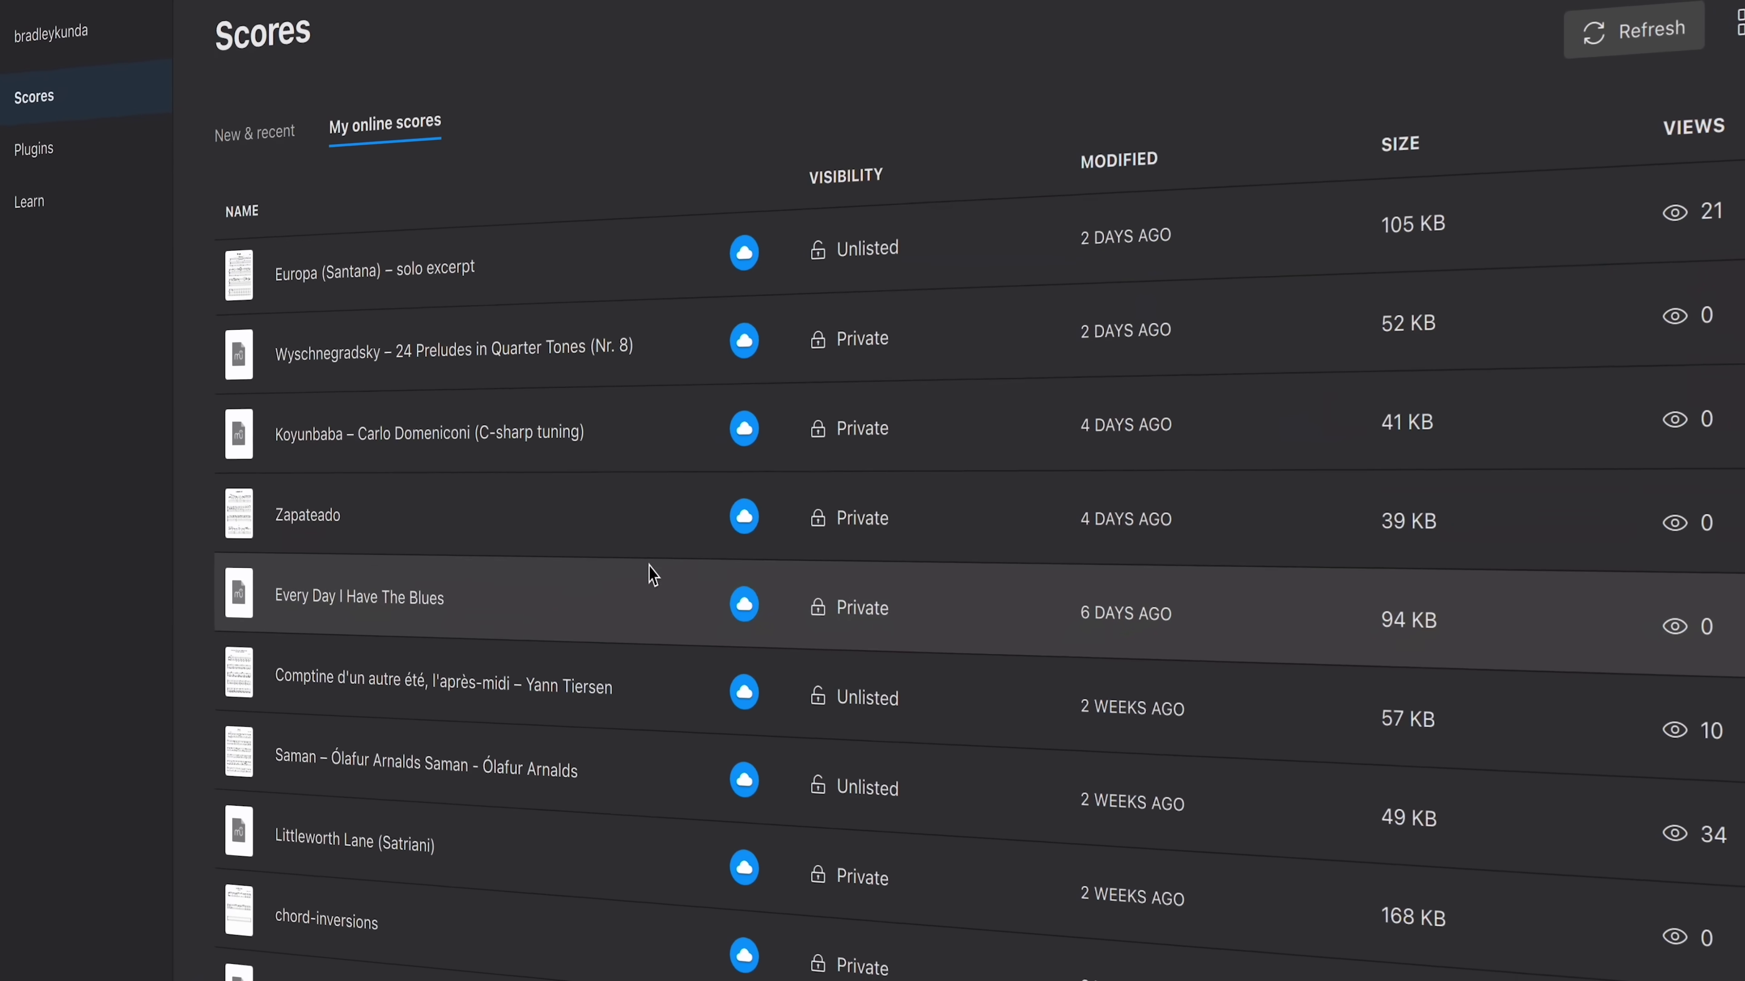
scroll(656, 573, "down", 5)
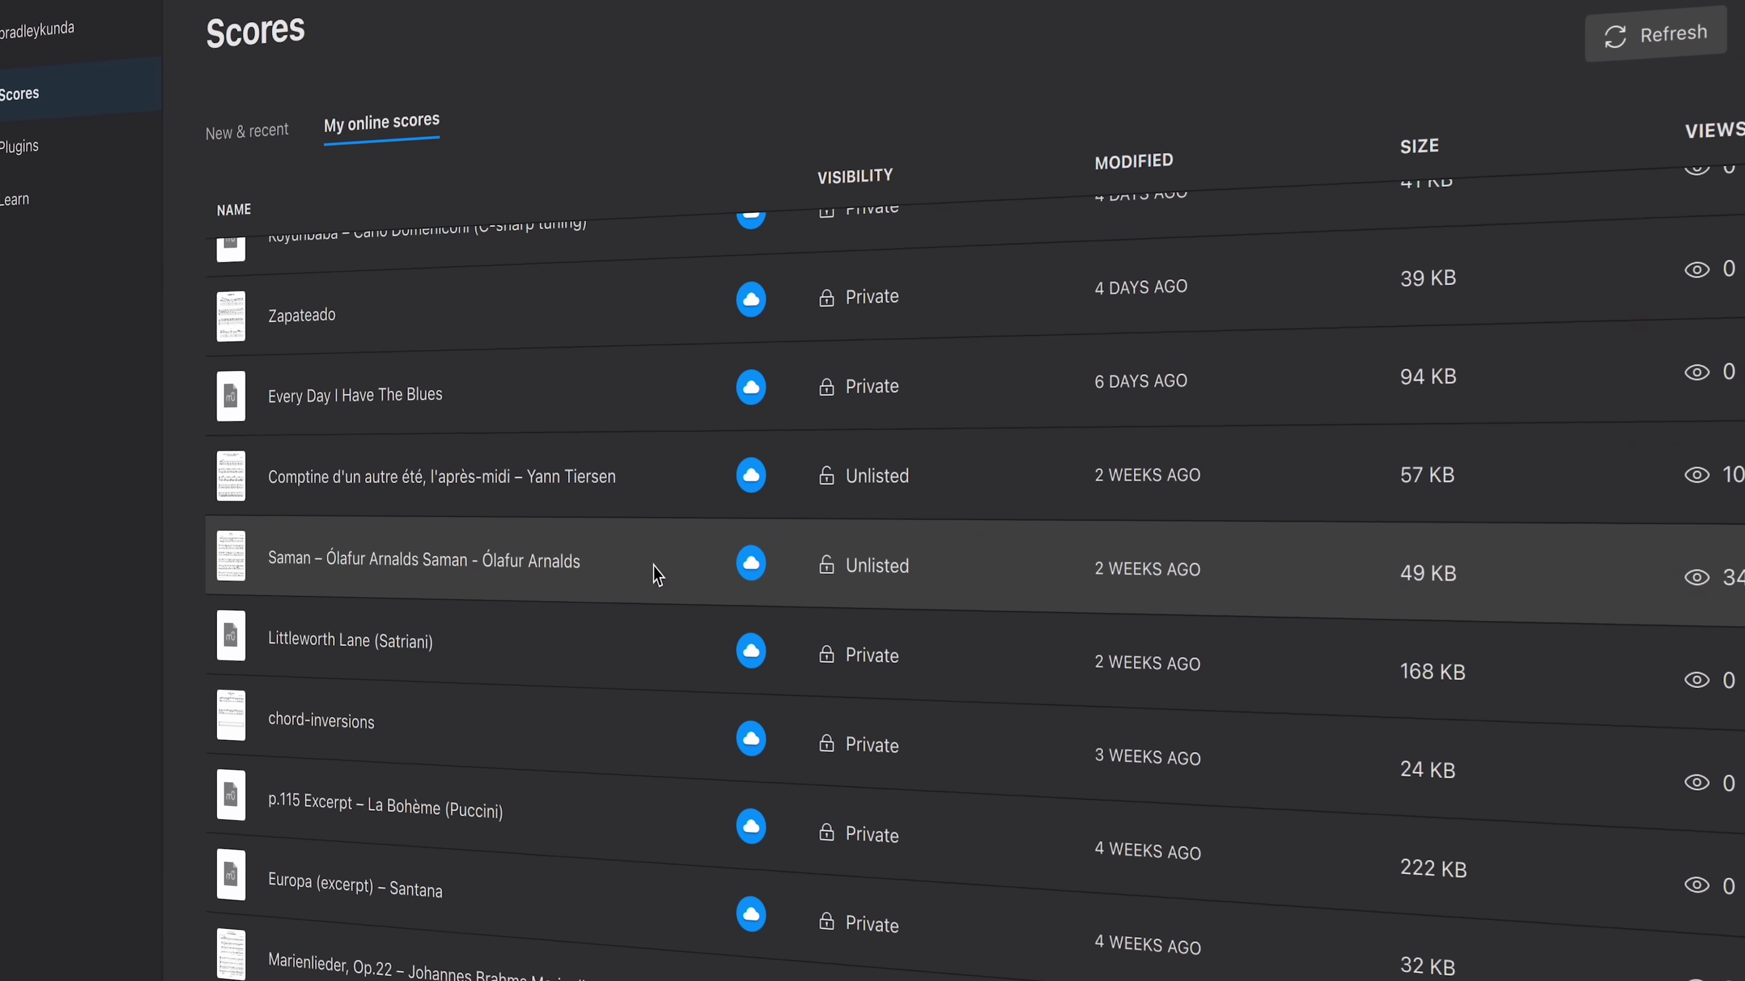
scroll(661, 574, "down", 6)
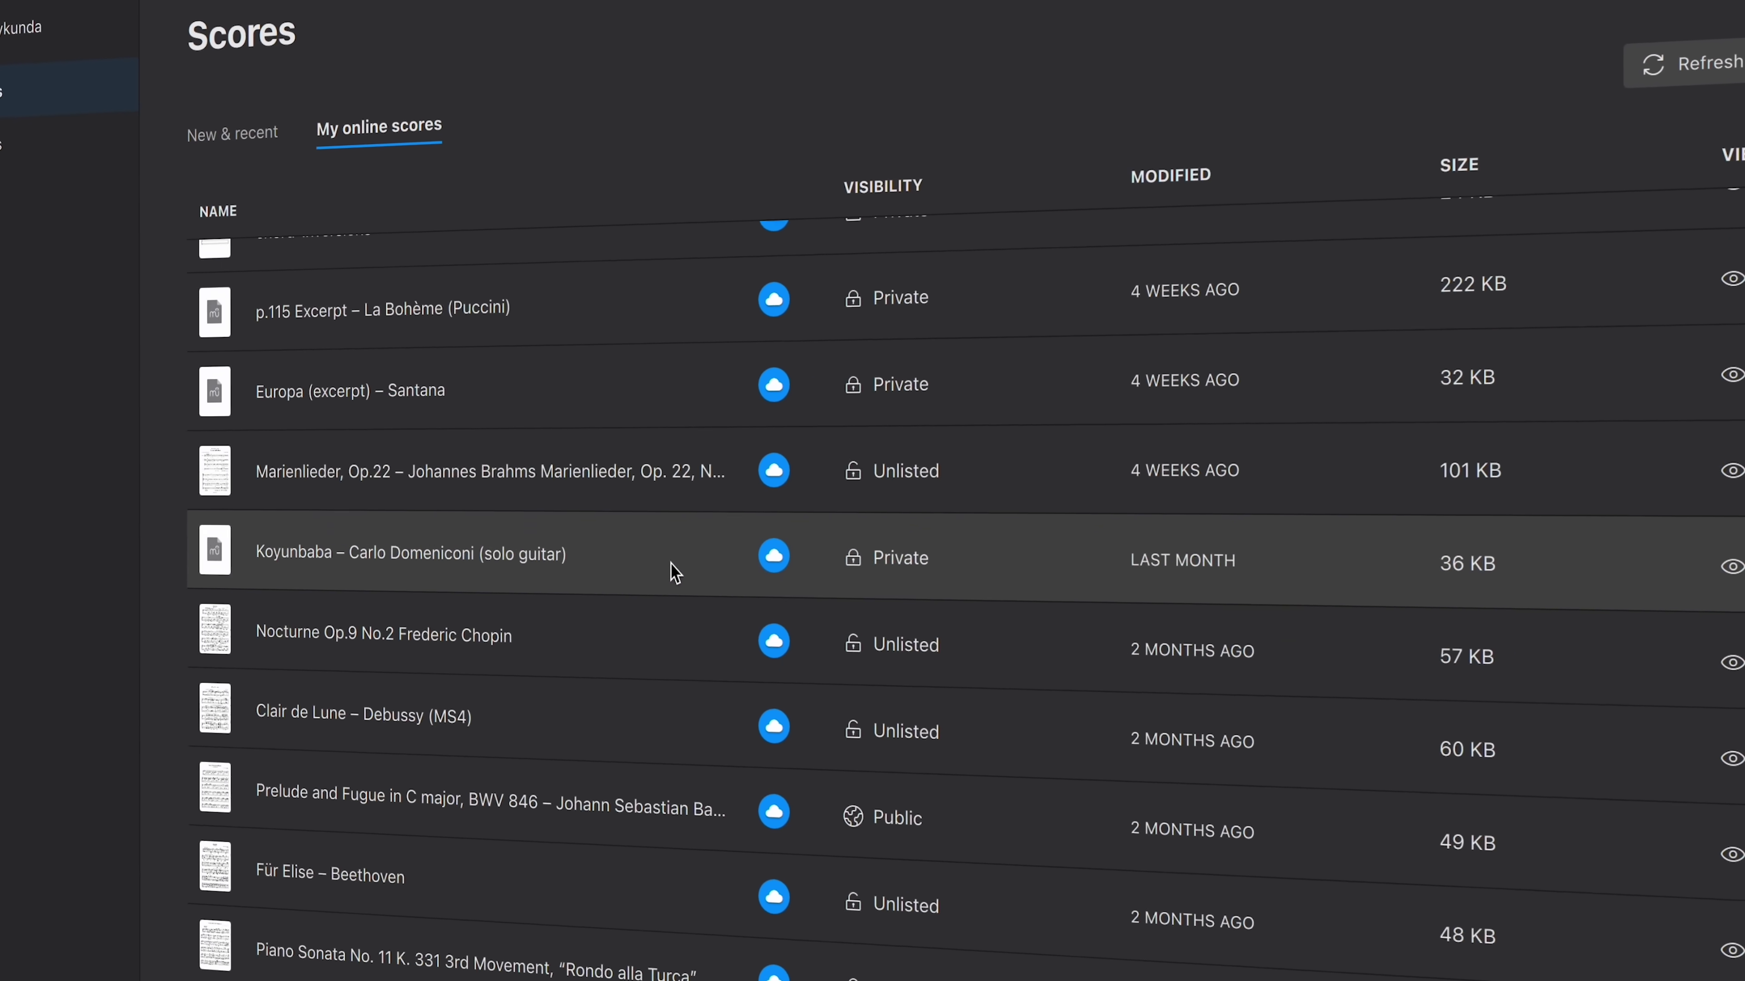
scroll(678, 570, "down", 6)
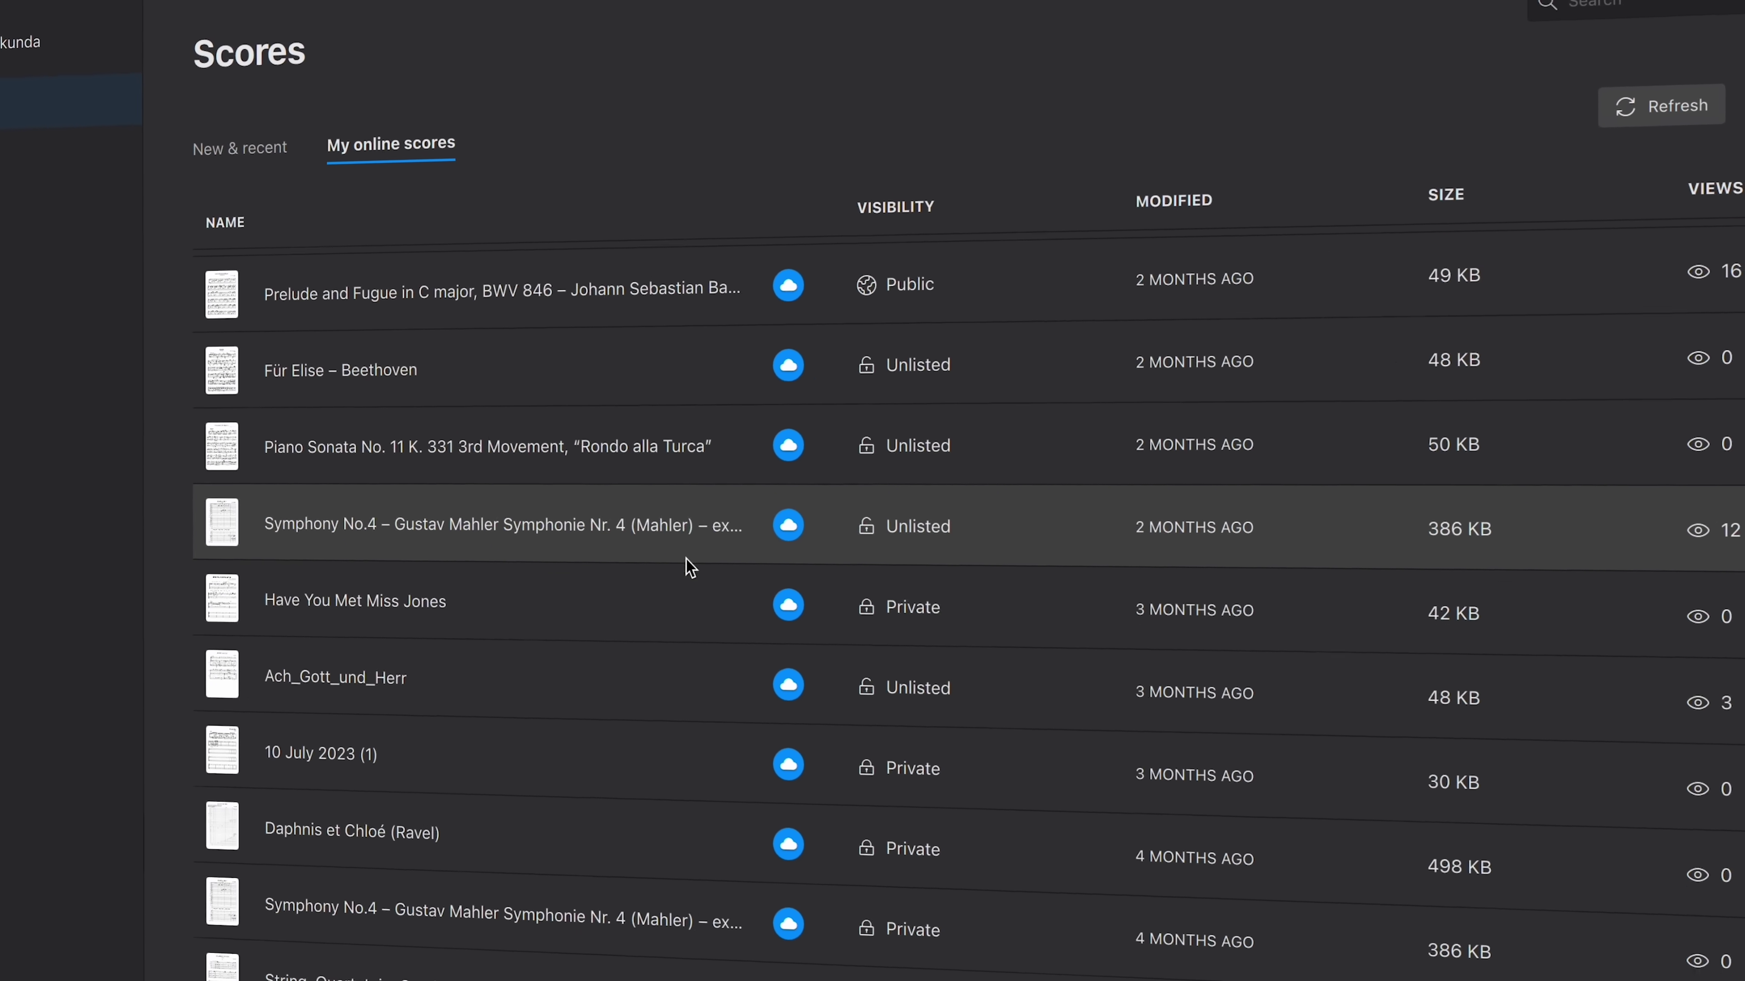
scroll(695, 562, "down", 5)
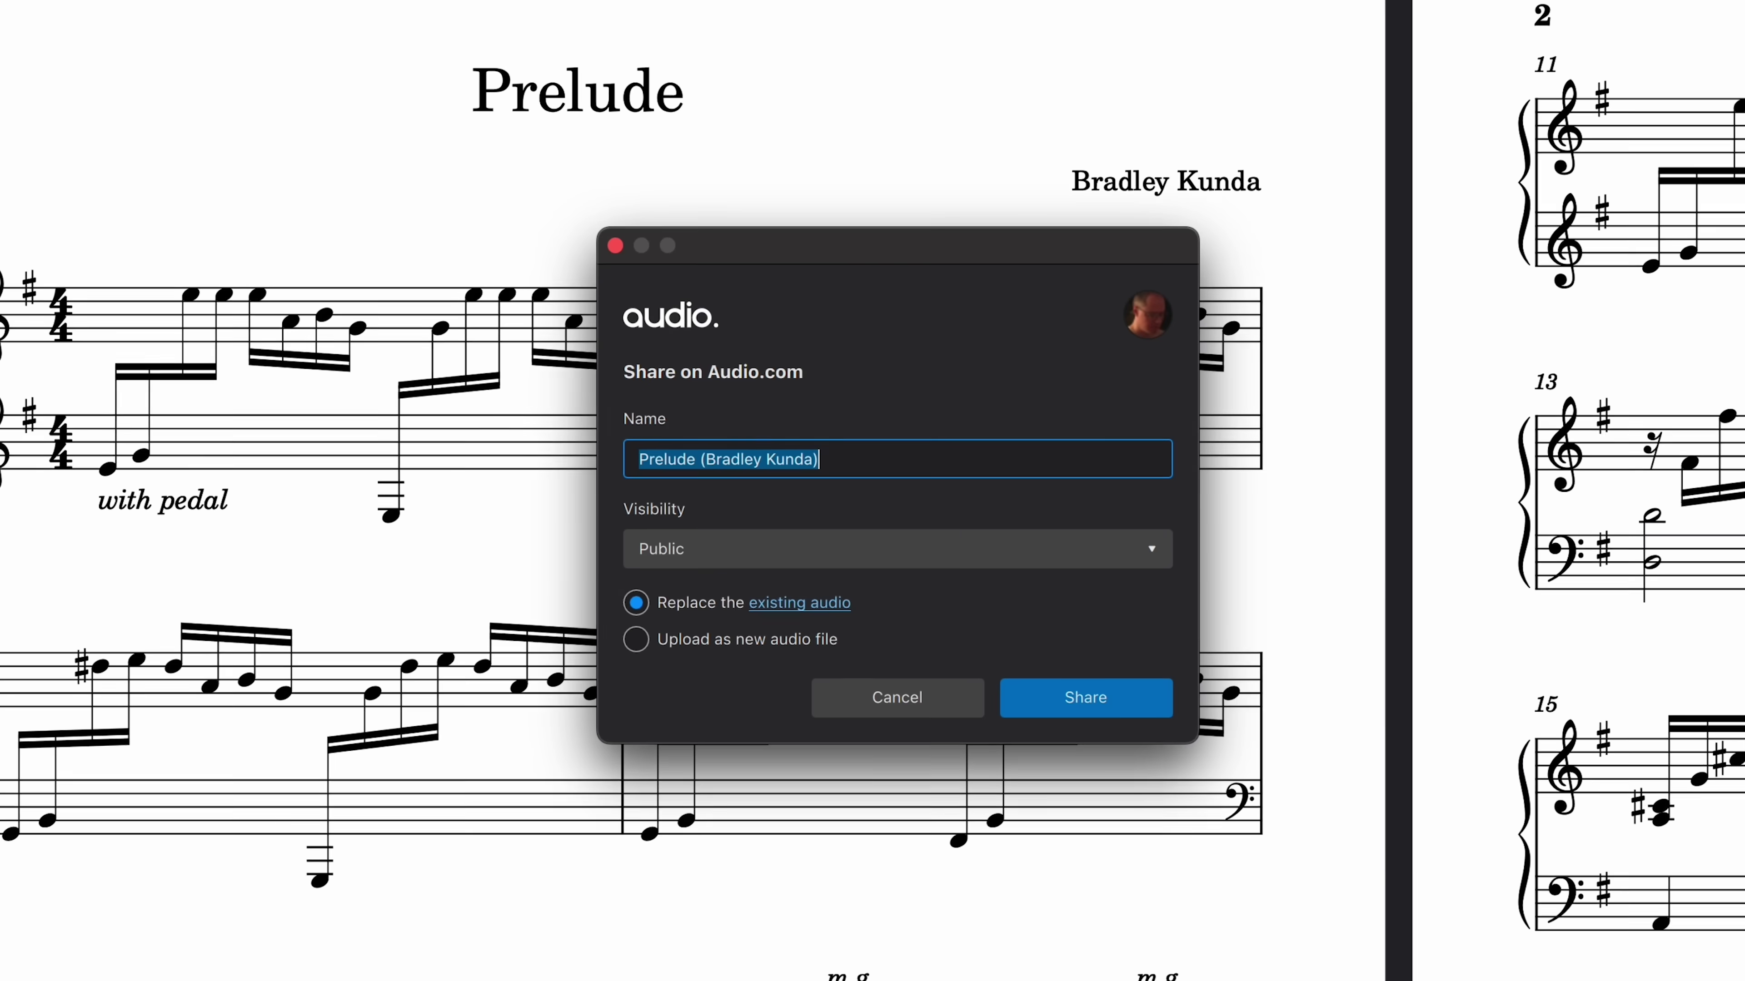
- Share the Prelude's audio to Audio.com as a new audio file instead of replacing
left_click(647, 640)
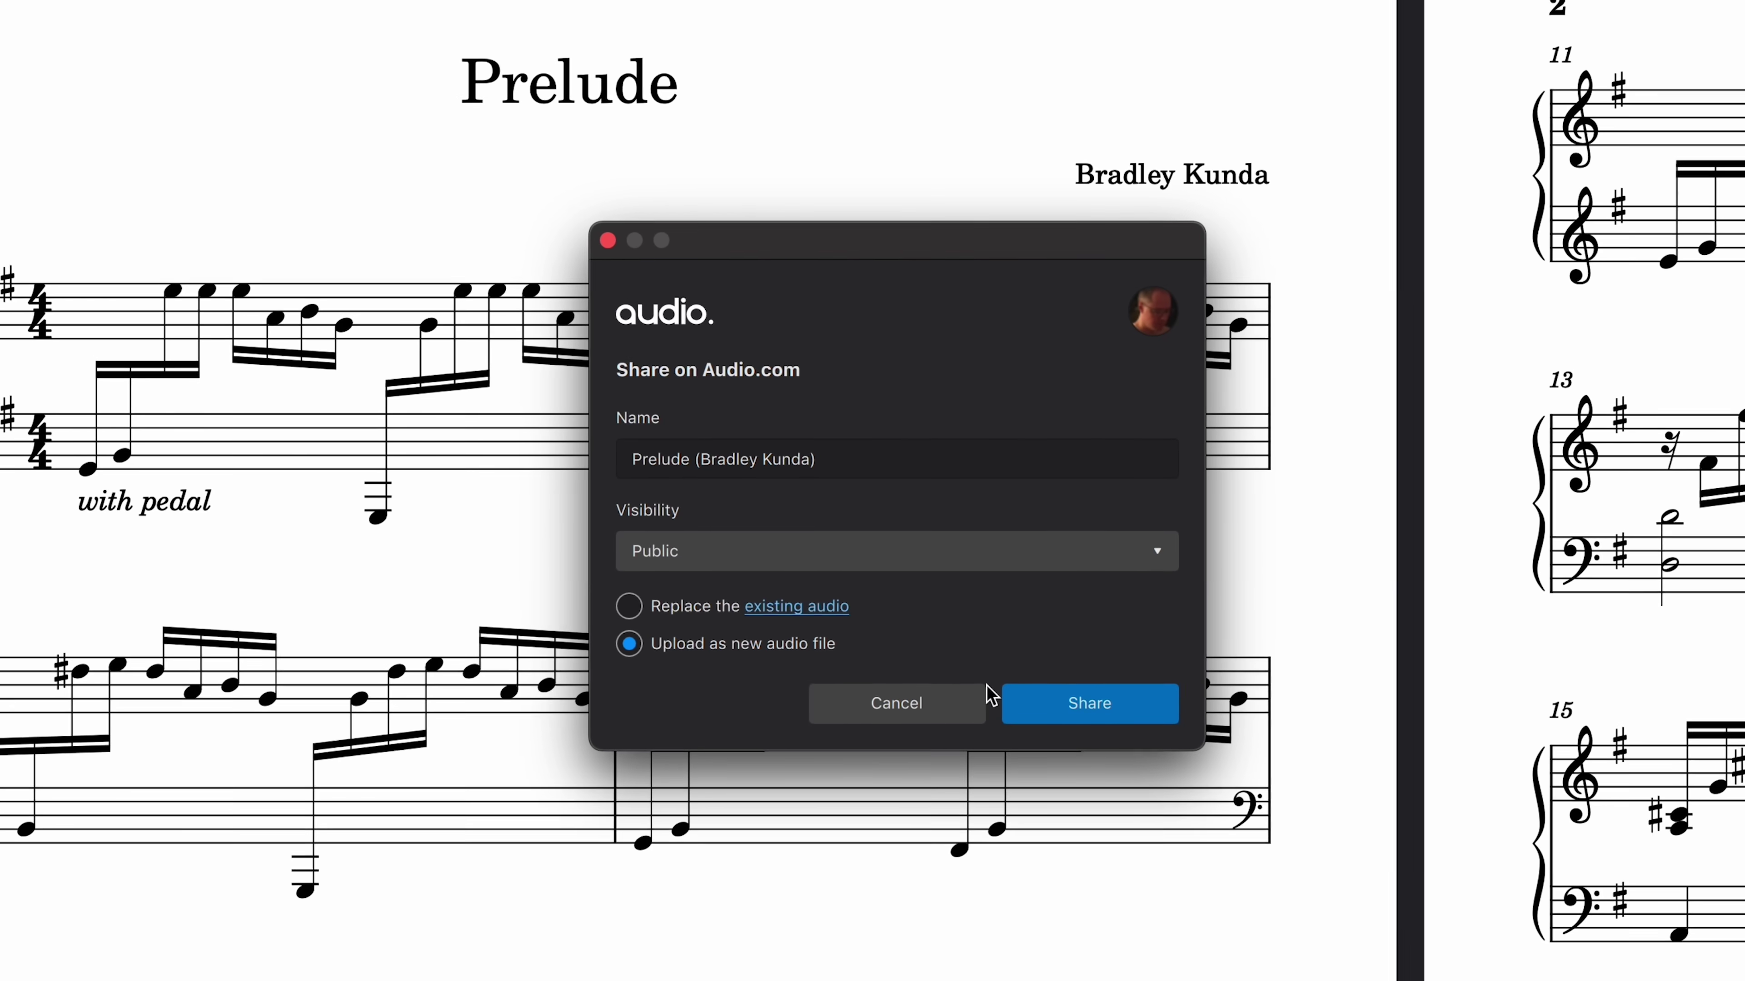
left_click(1022, 708)
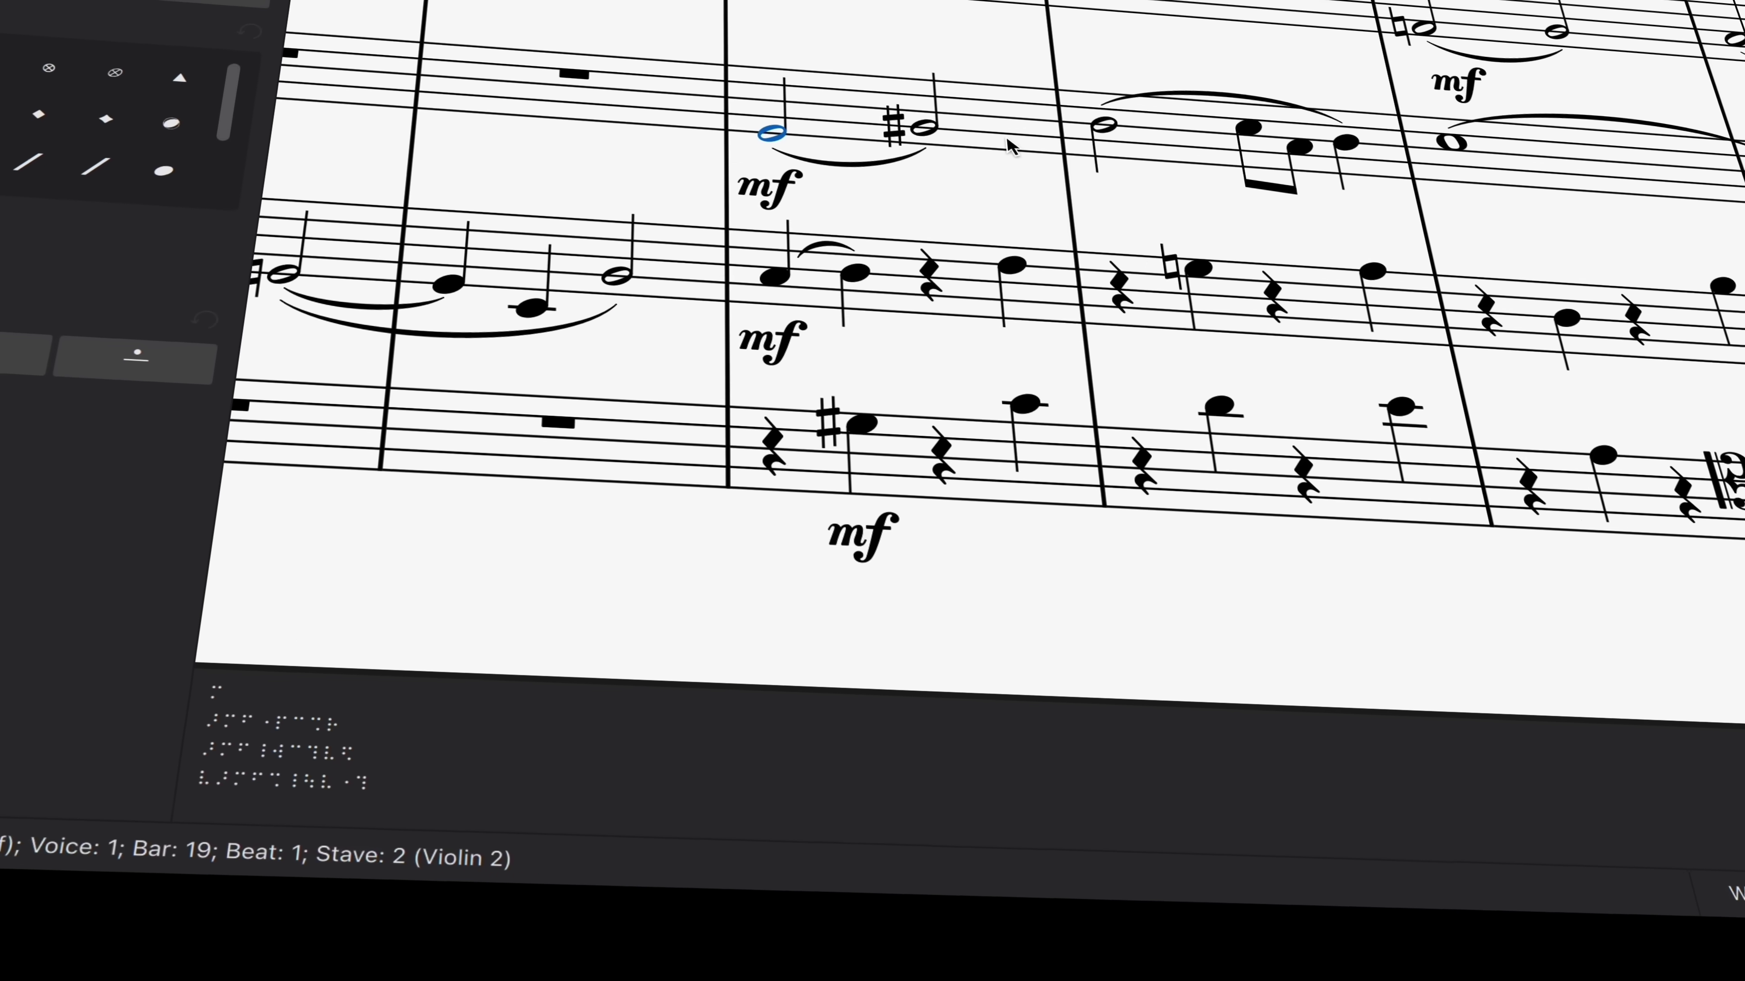
- Step through Violin 2 notes in bars 19–20 and cello notes in bars 47–48, watching the Braille panel
key("Right")
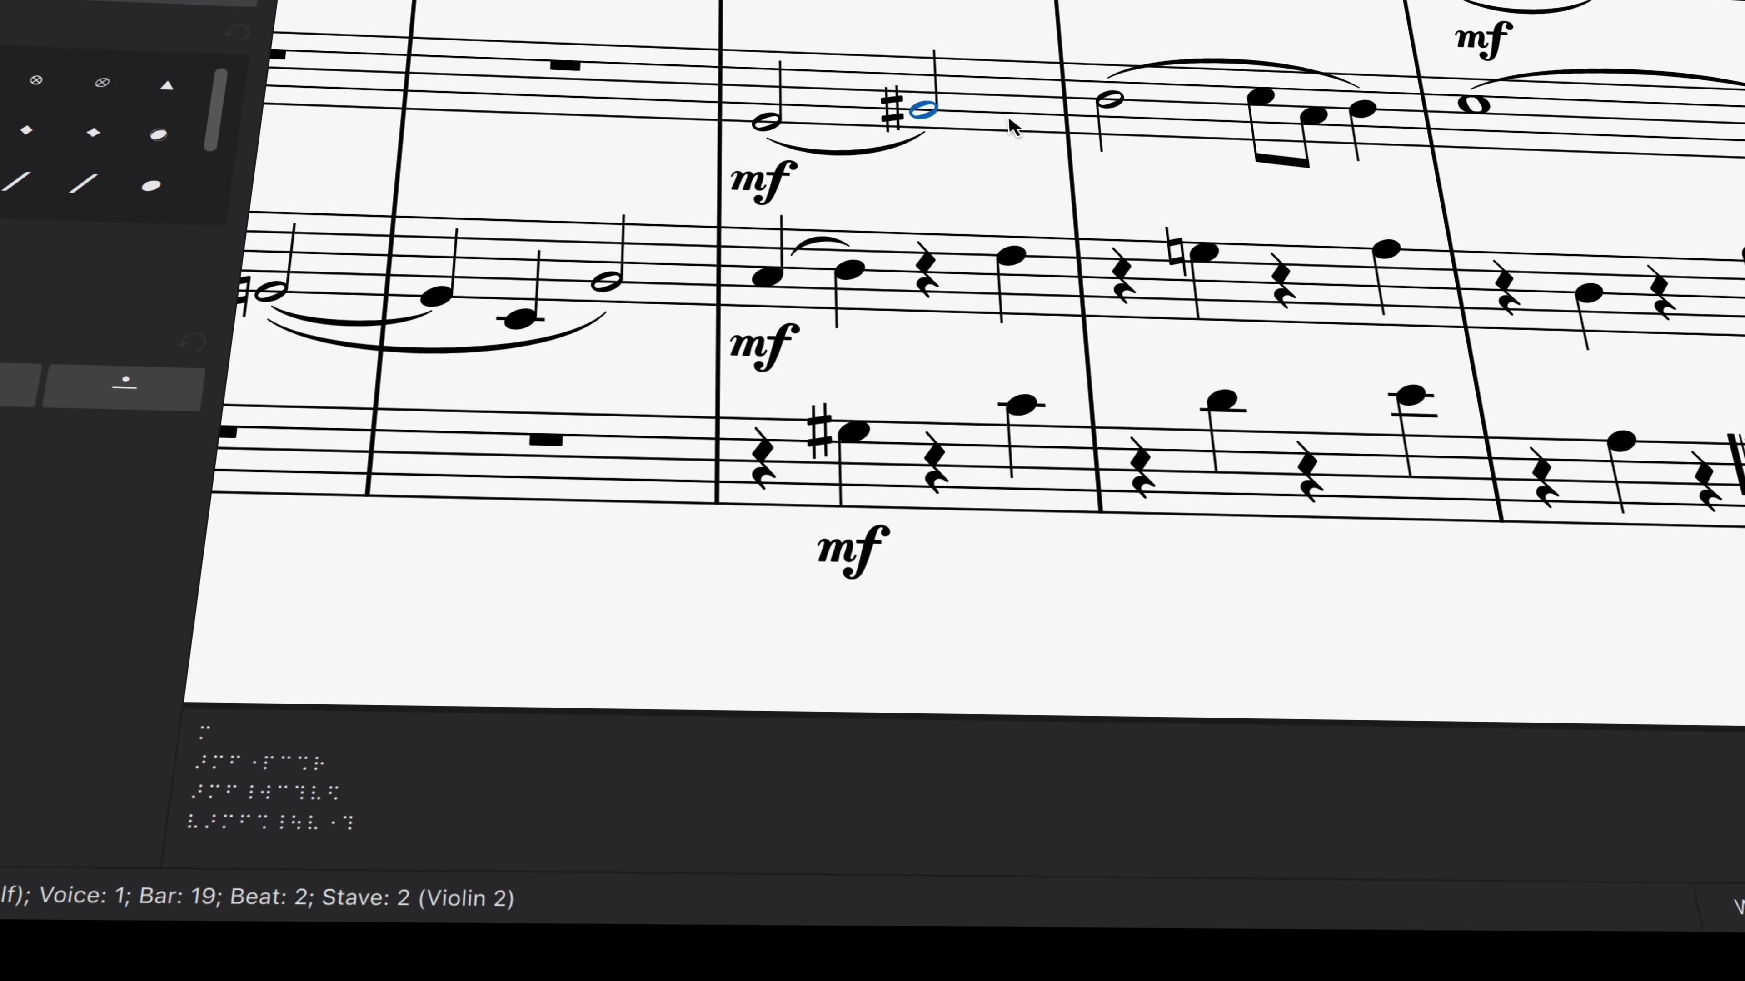
key("Right")
key("Right")
key("Right")
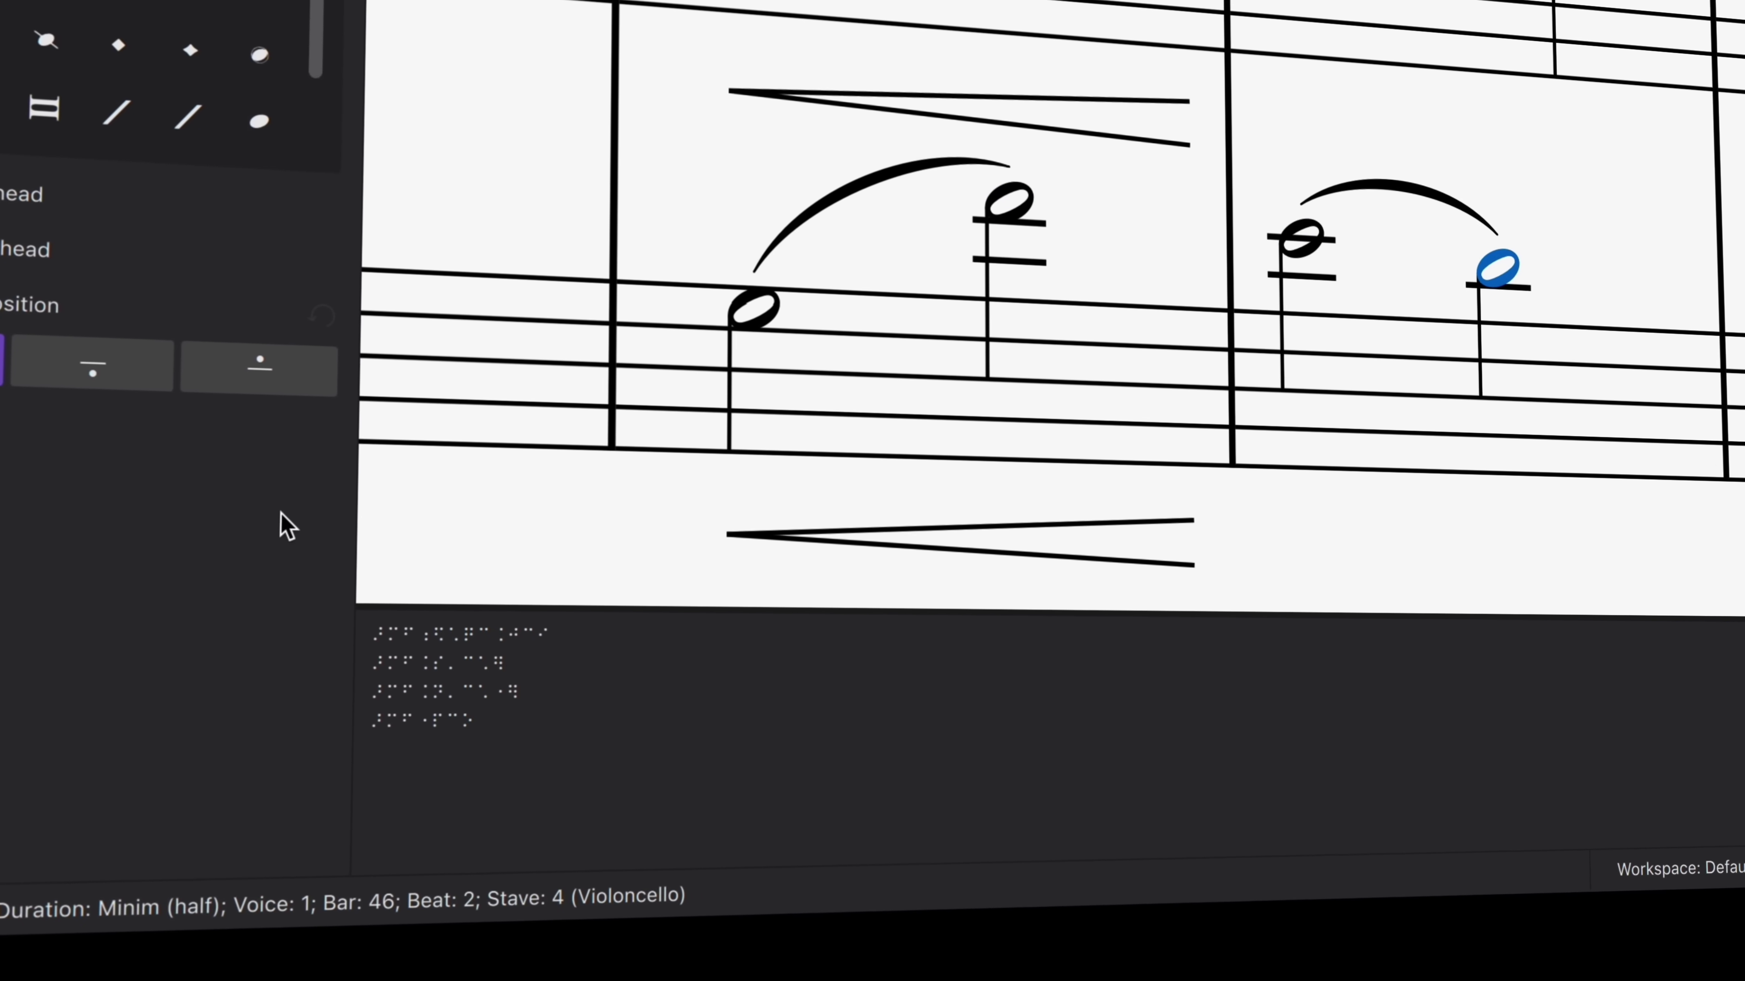
key("Right")
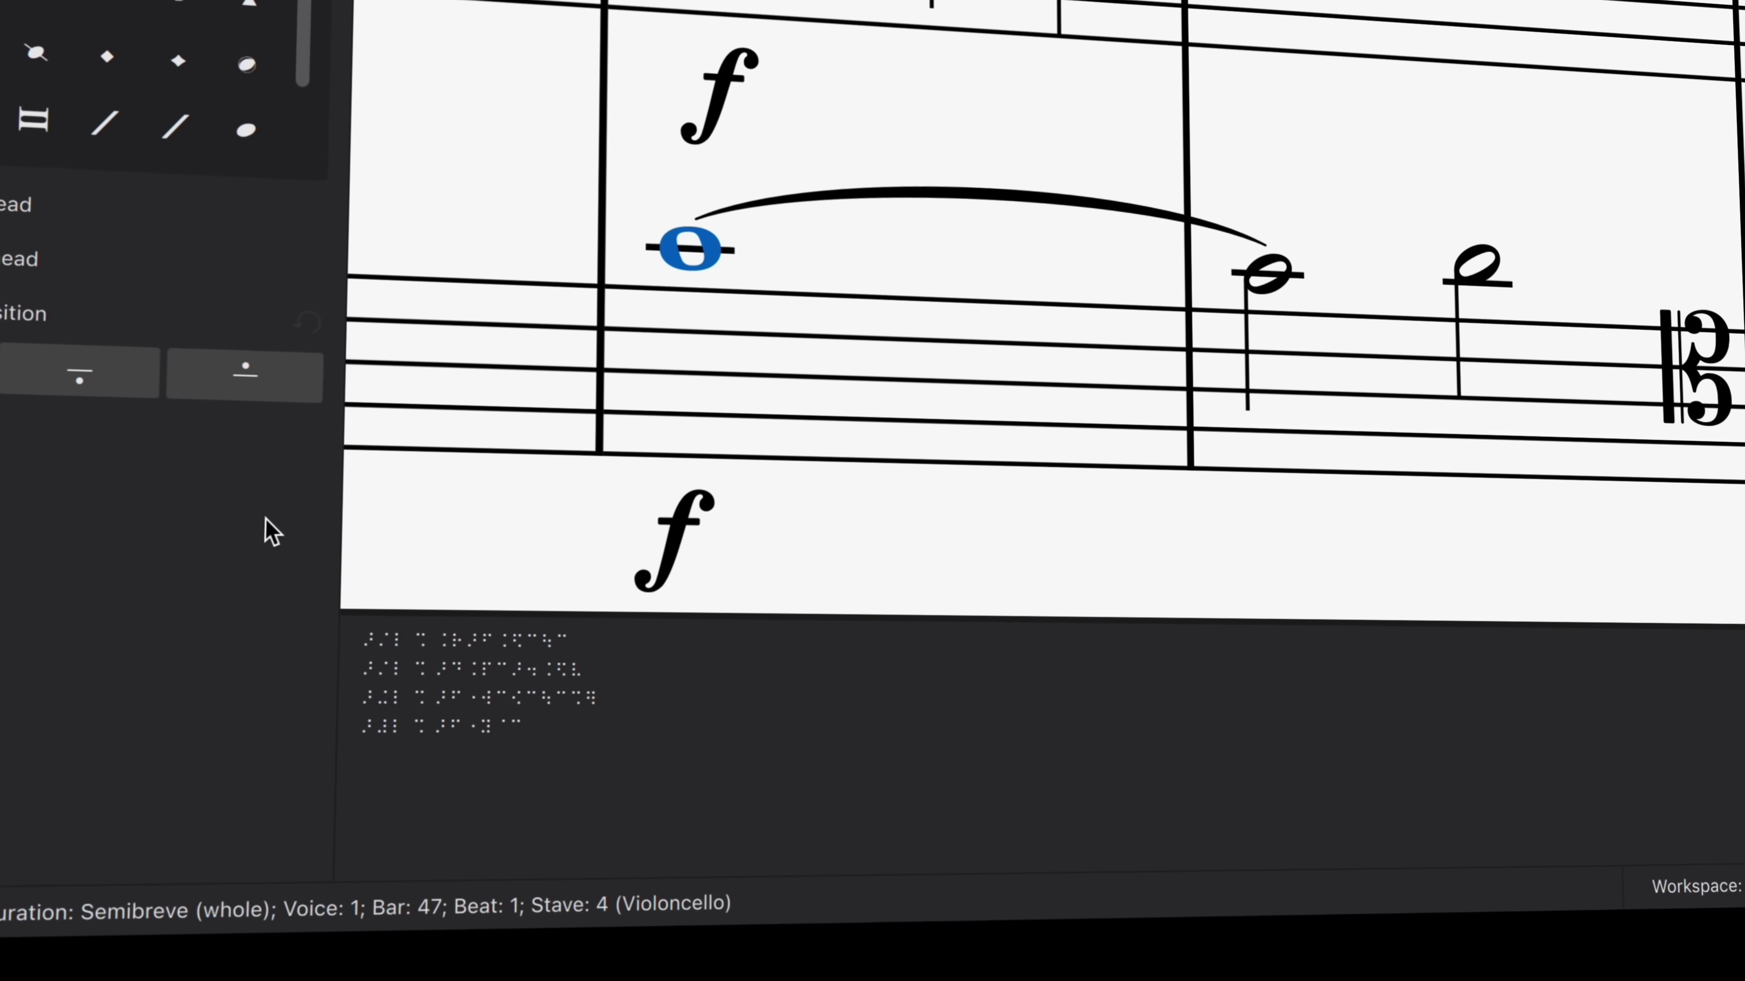
key("Right")
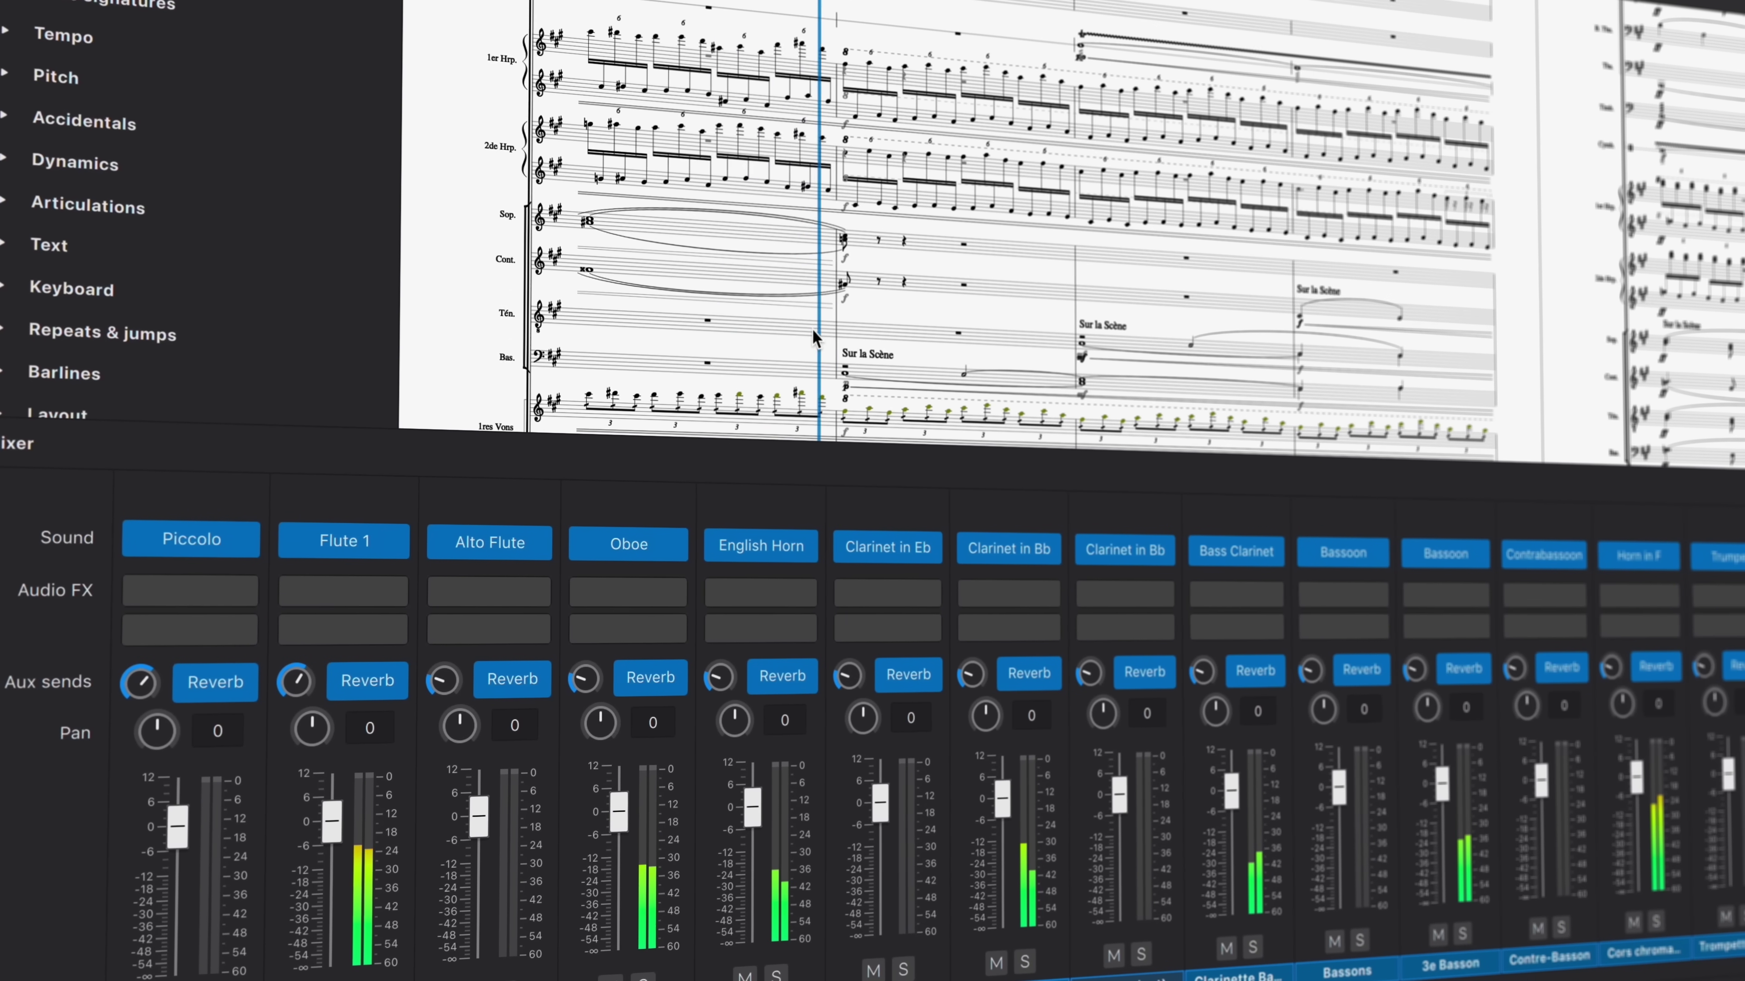
- Set the Clarinet in Eb reverb send to 38% and drag an 'a tempo' marking into the score
left_click(847, 667)
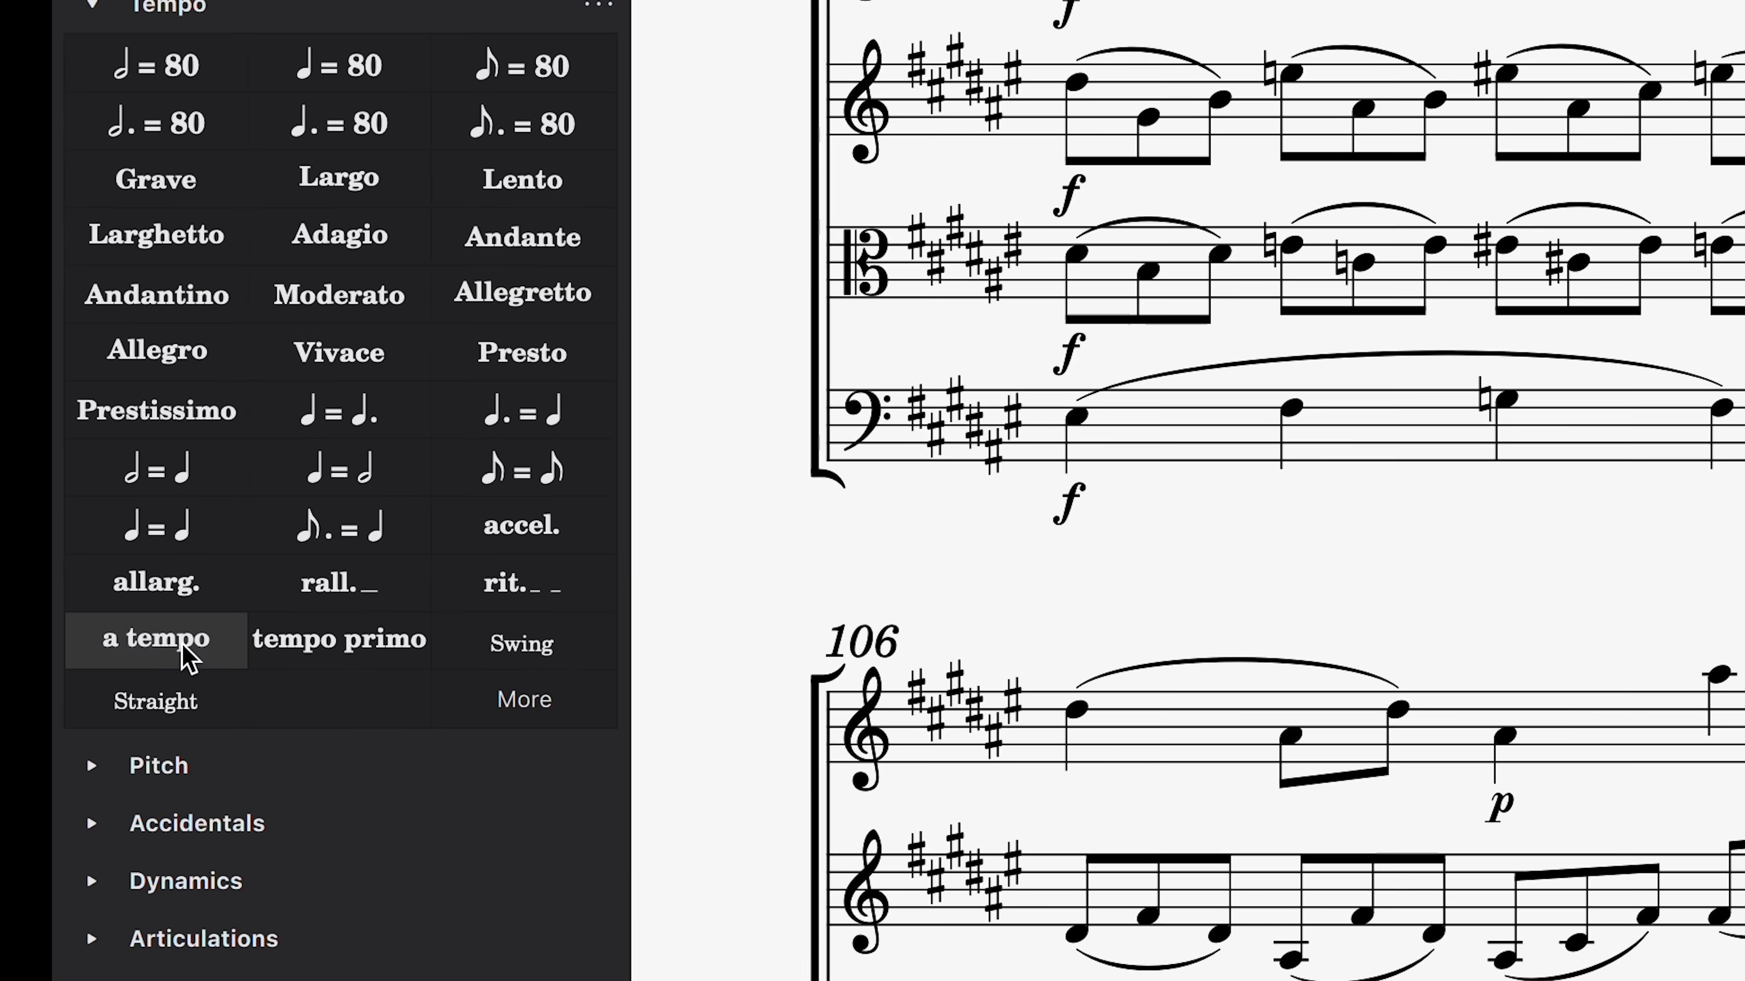
left_click_drag(237, 646, 602, 240)
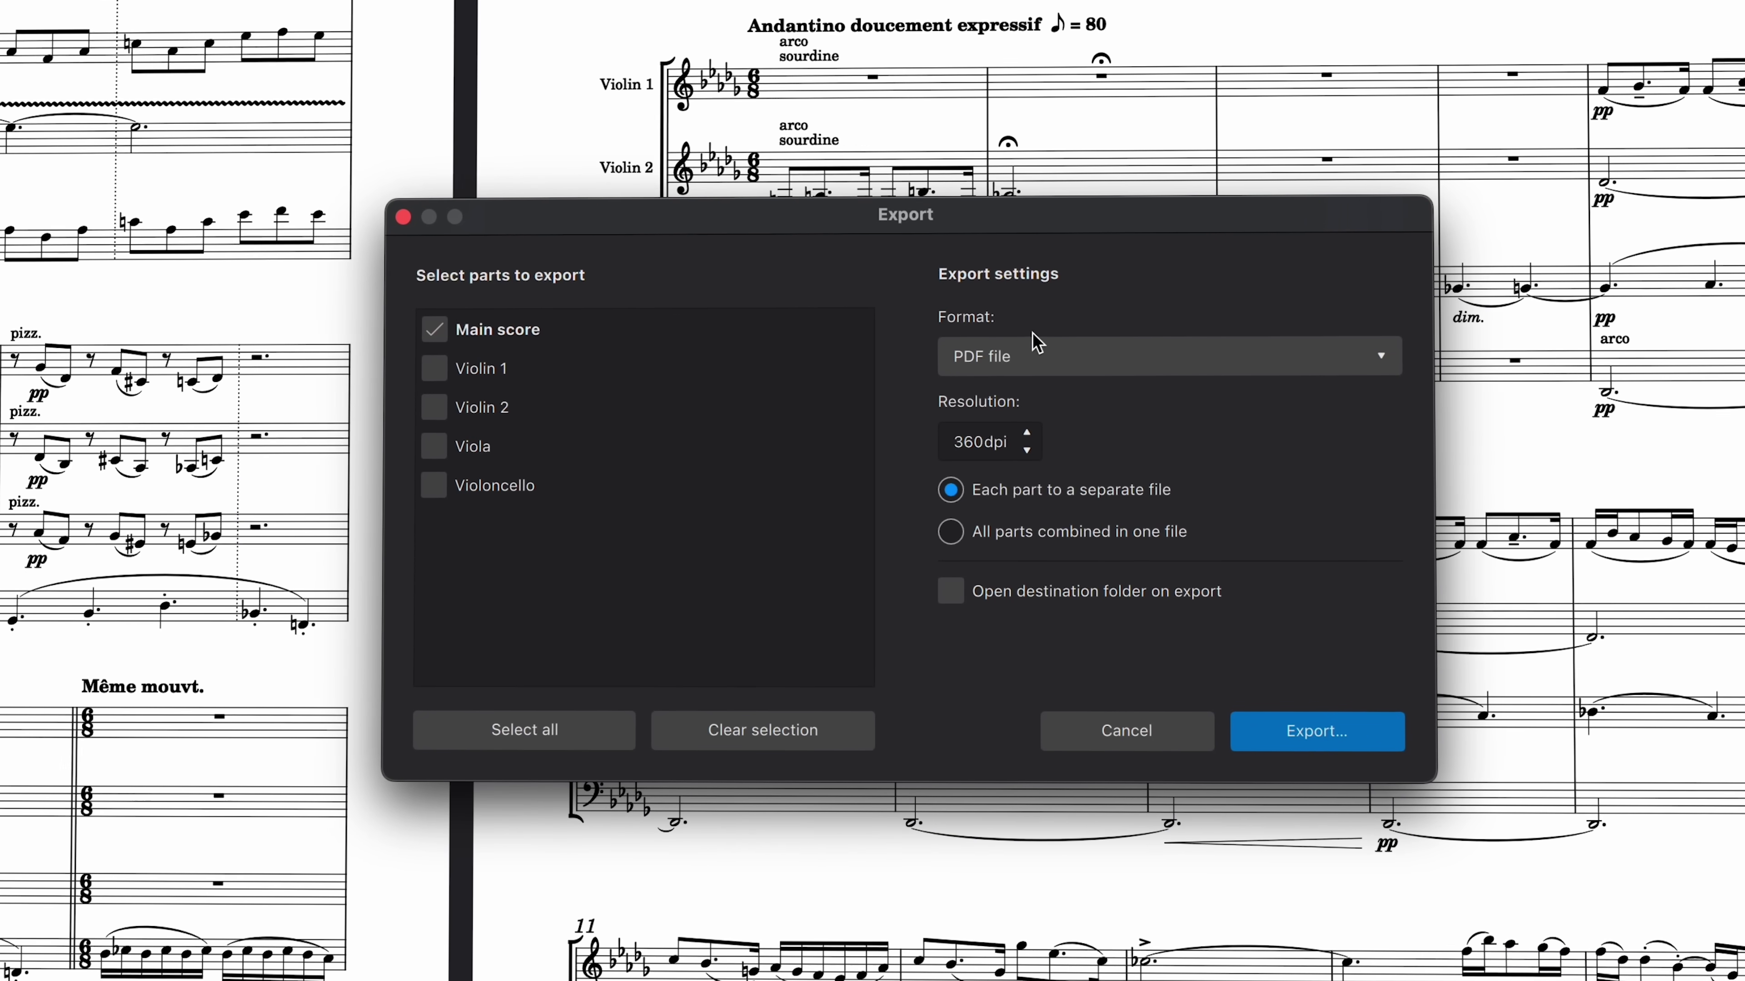
- Switch the string quartet's export format from PDF to MEI
left_click(1038, 351)
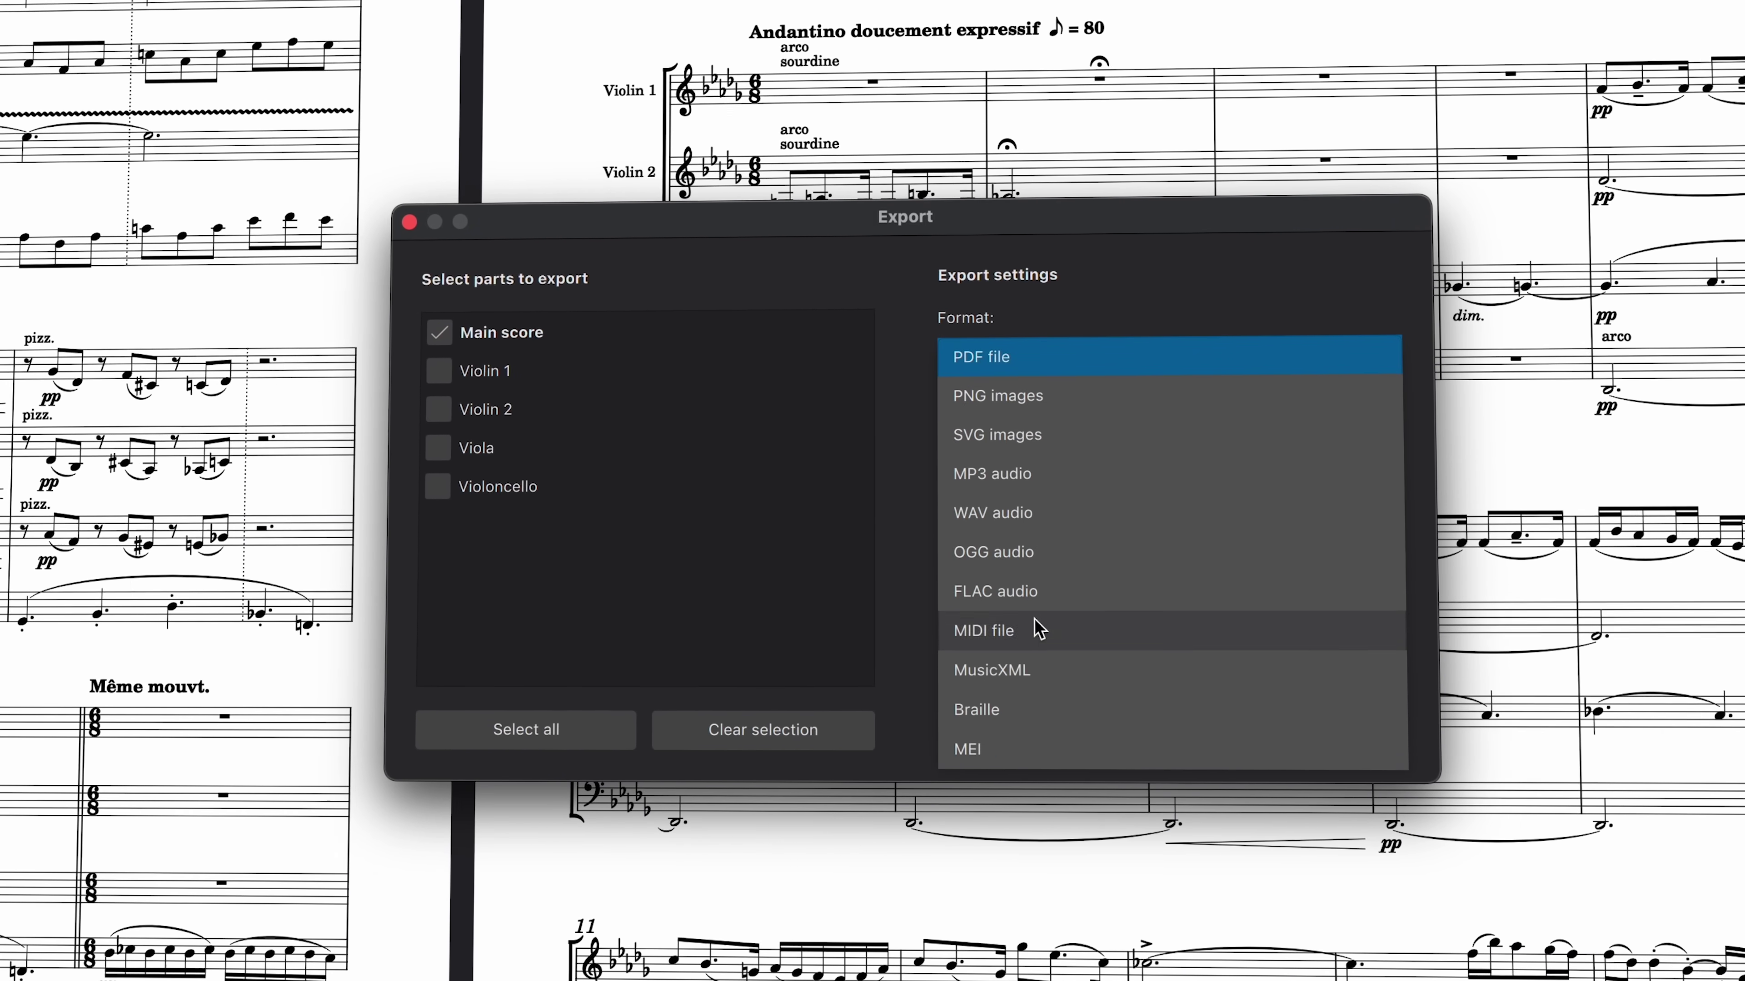
left_click(1021, 745)
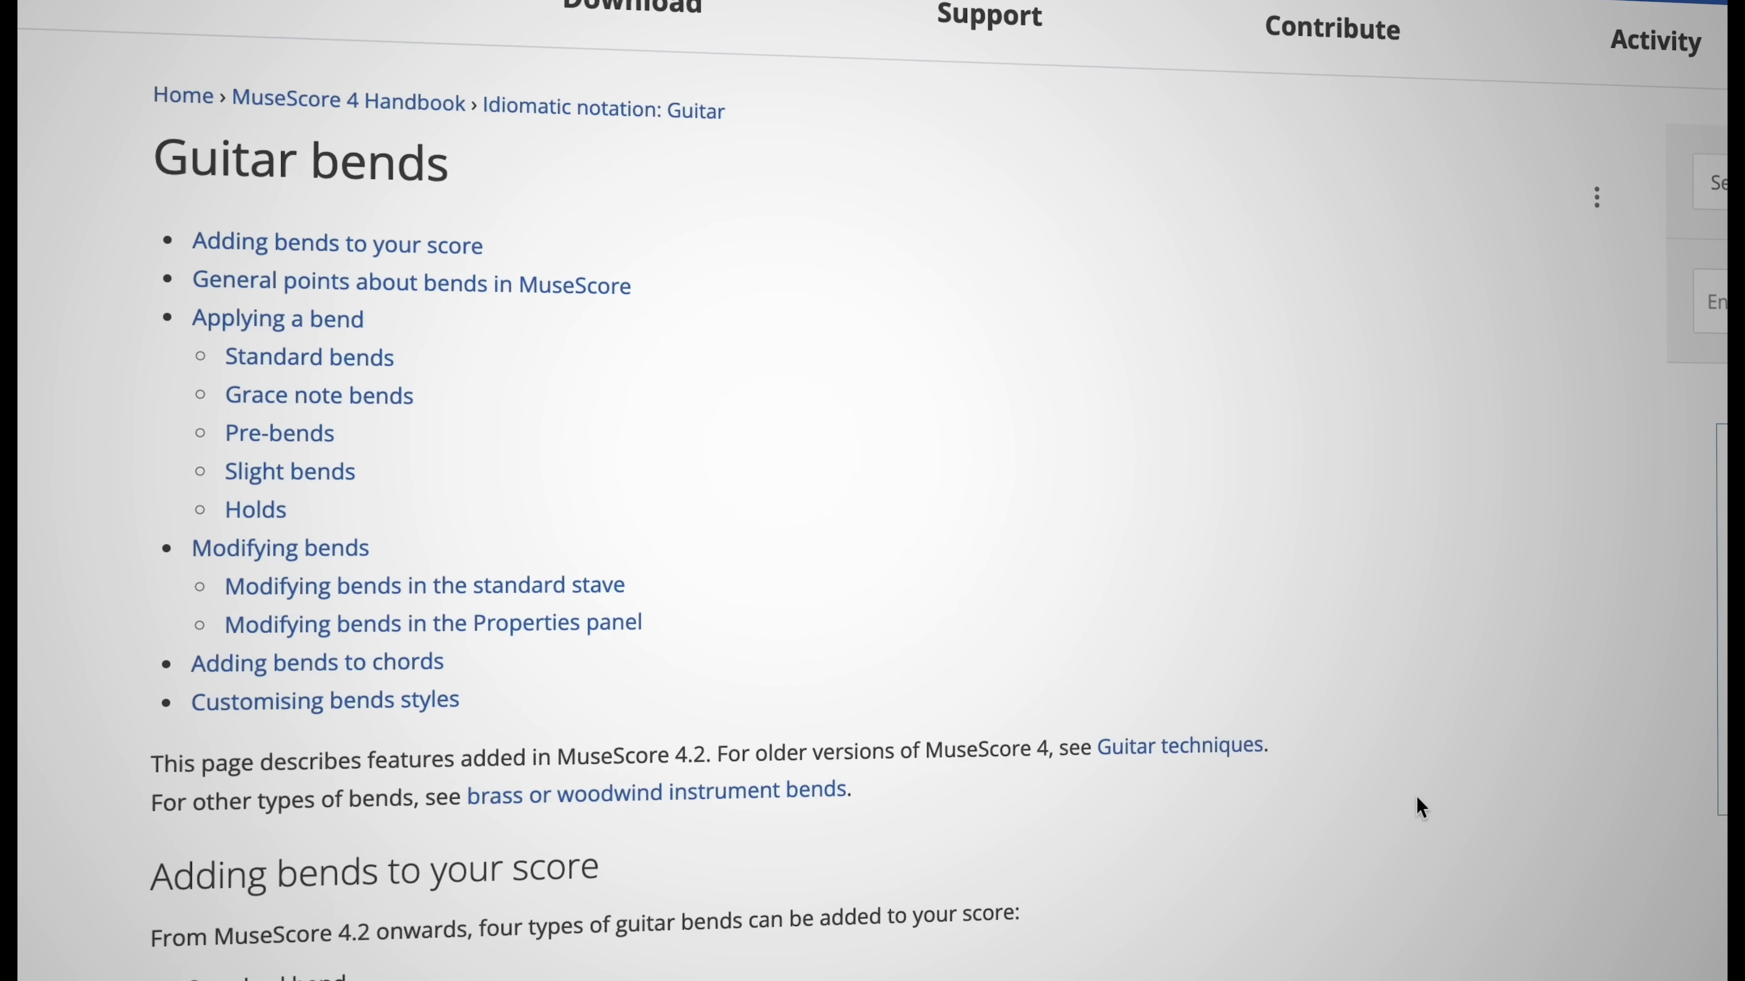
- Scroll the Handbook's Guitar bends page down to Applying a bend and Standard bends
scroll(1417, 804, "down", 5)
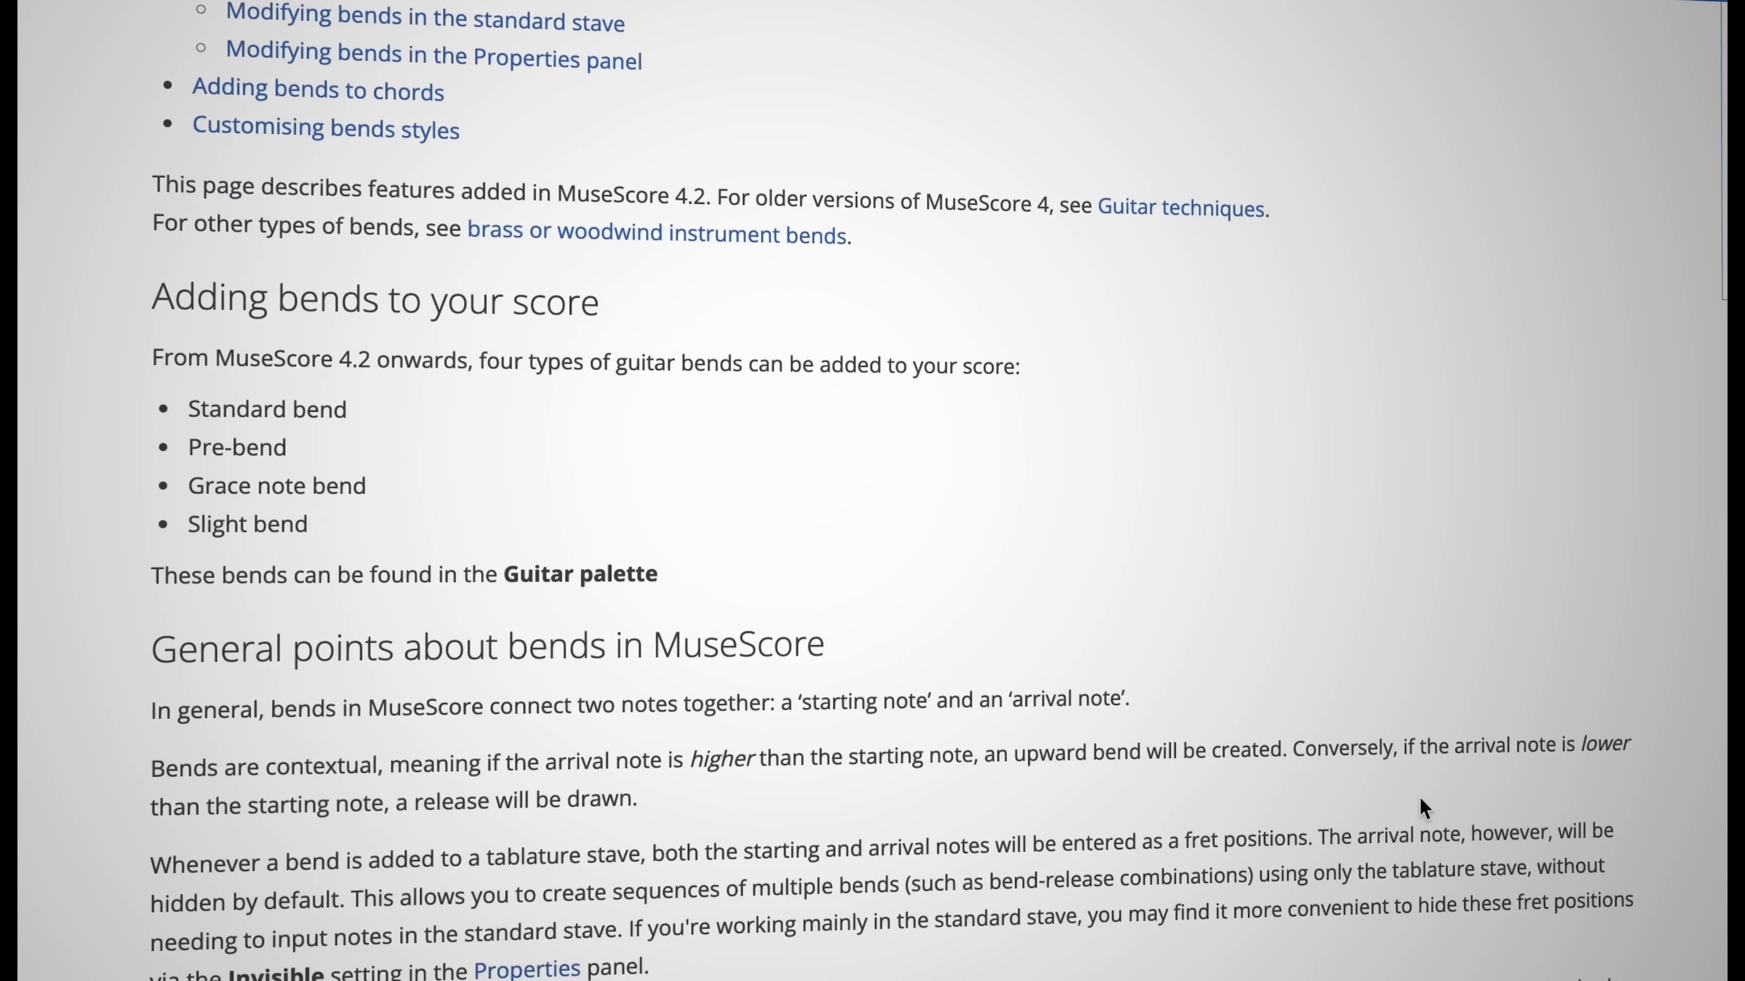
scroll(1419, 796, "down", 10)
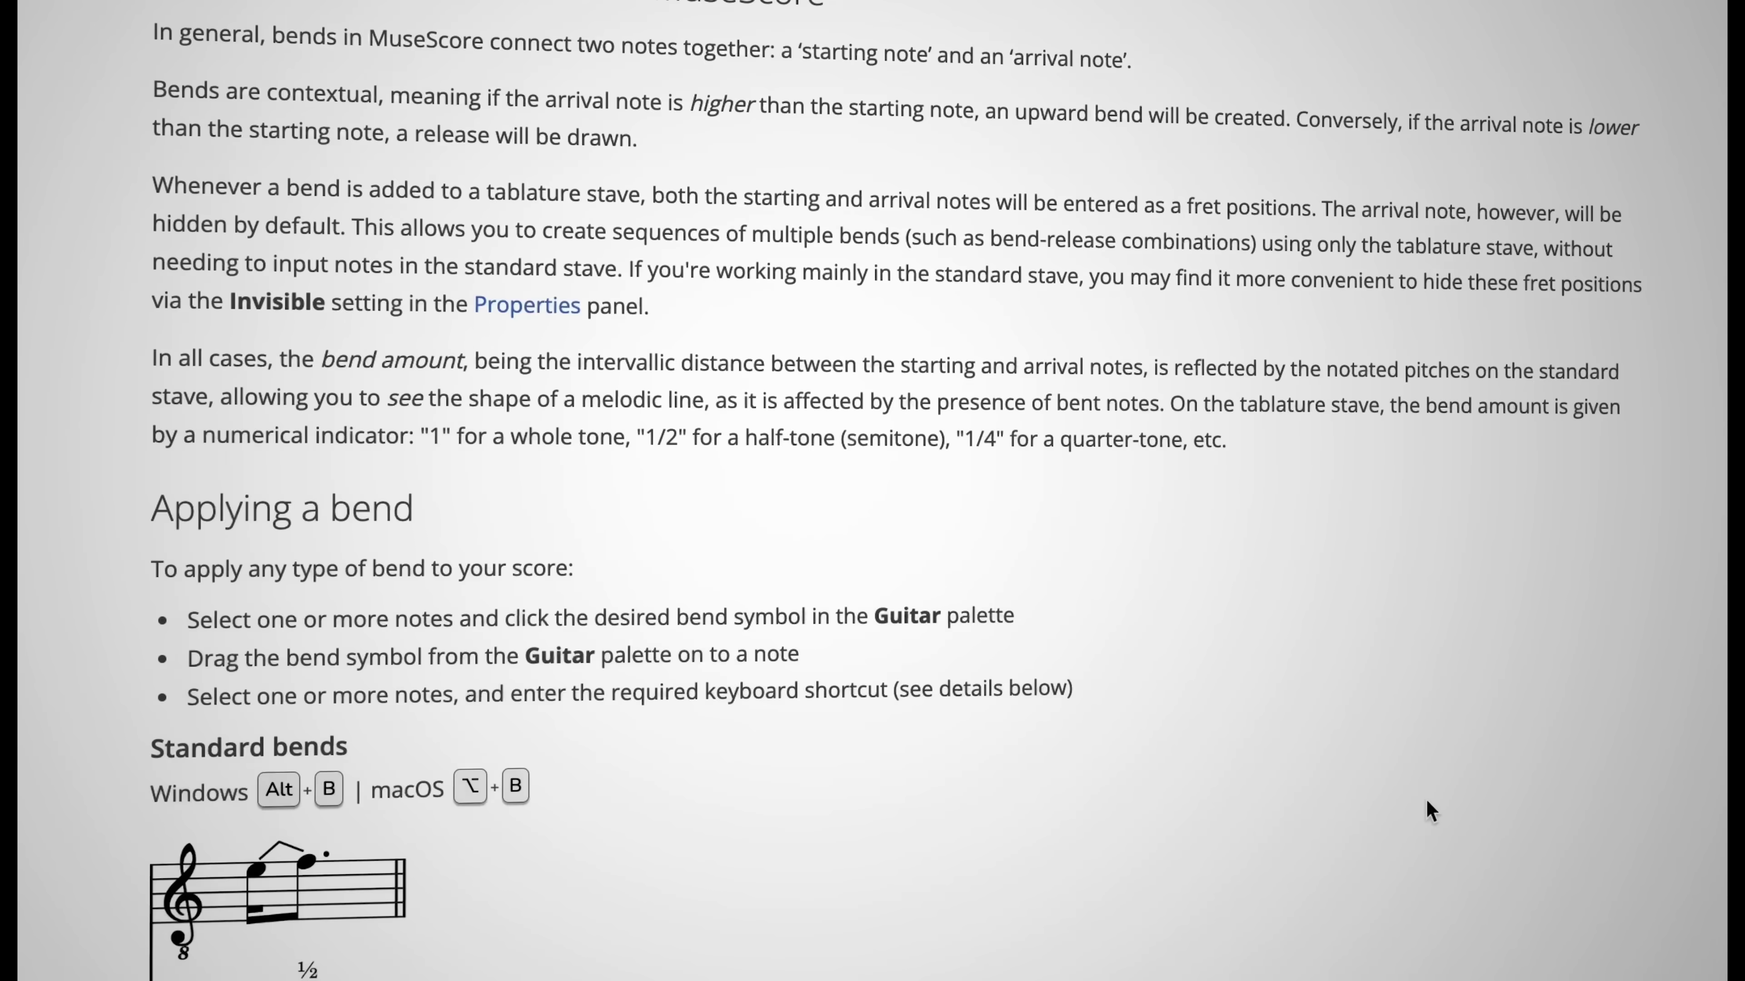
scroll(1427, 800, "down", 9)
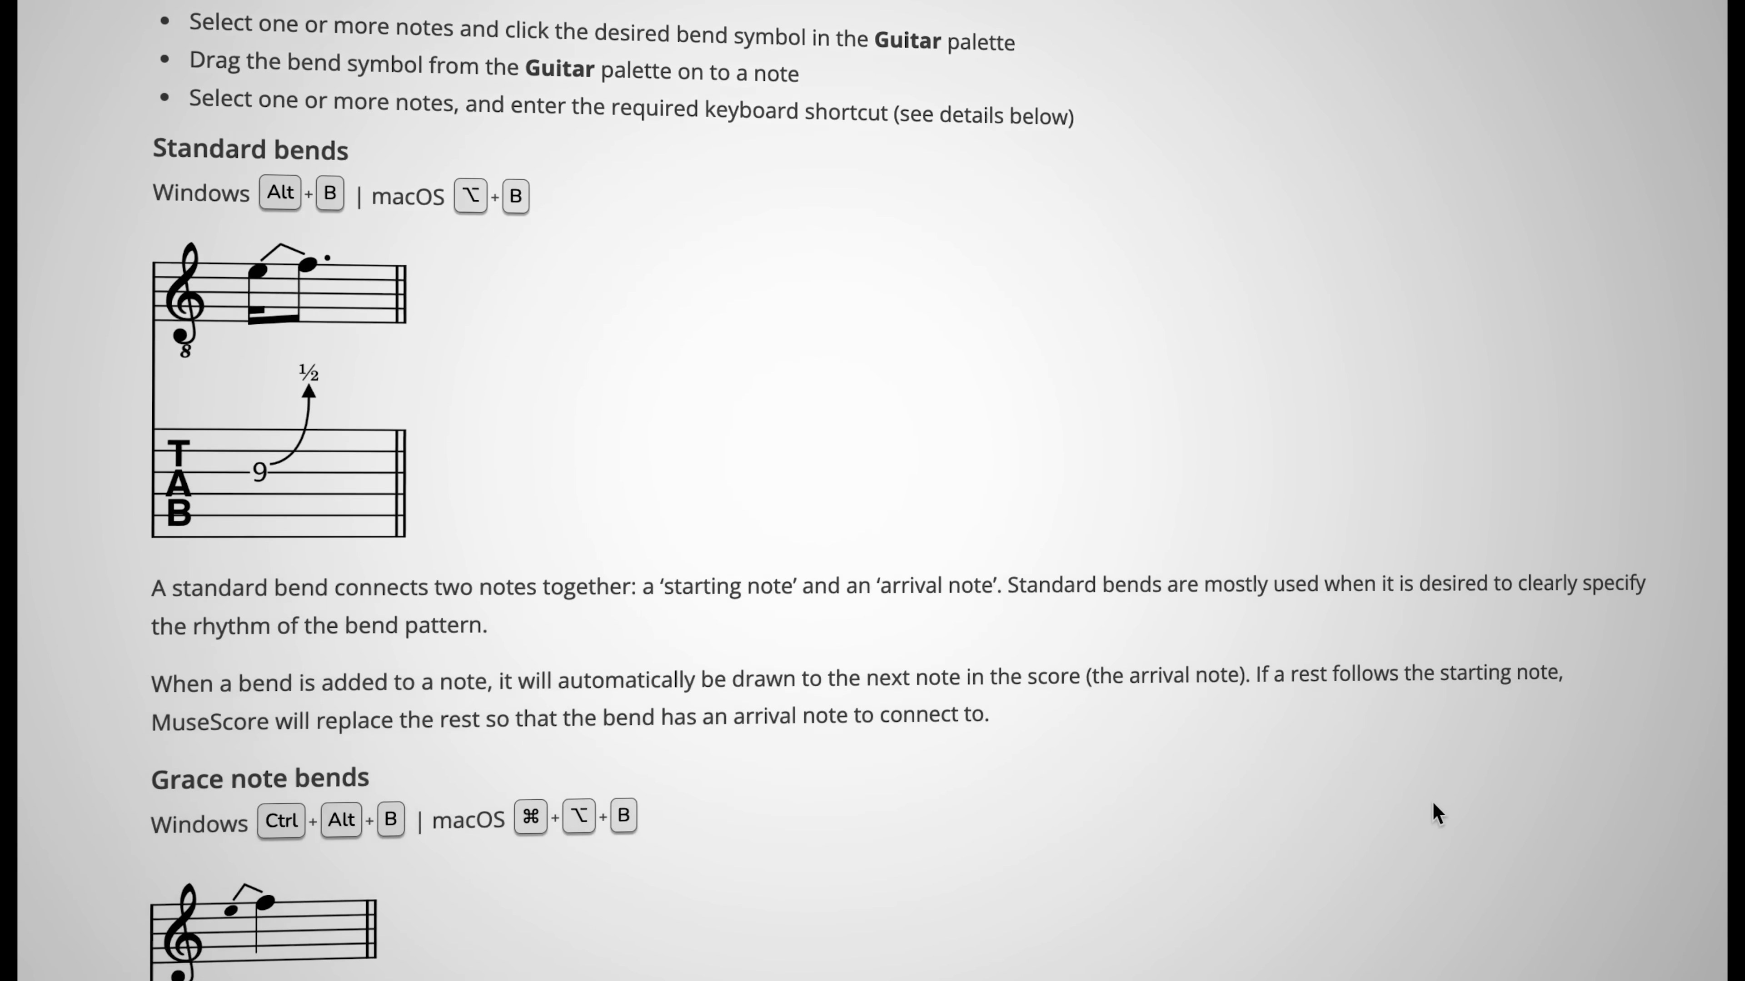